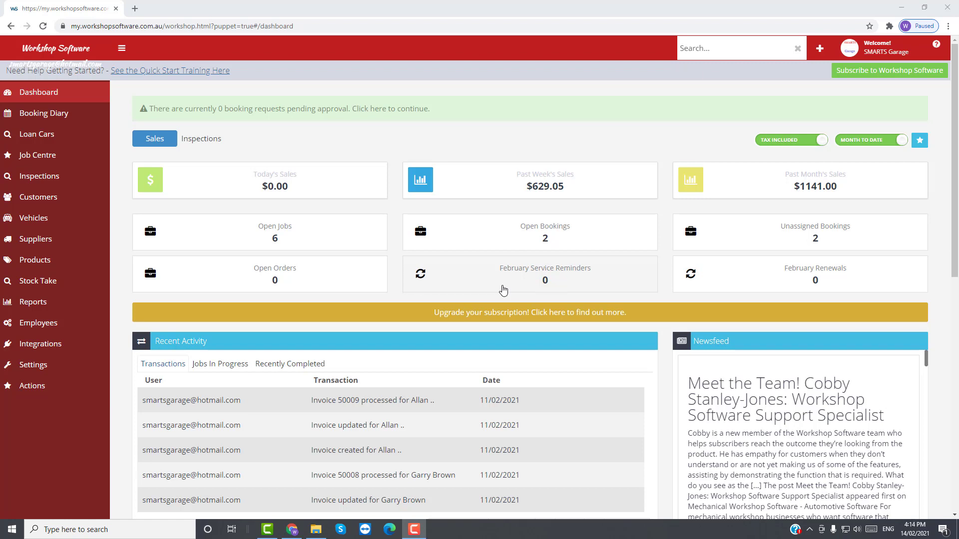
# Step: Open the REPAIR Labour product (retail 110, Price2 100) from the Products list and highlight its item code
pyautogui.click(33, 260)
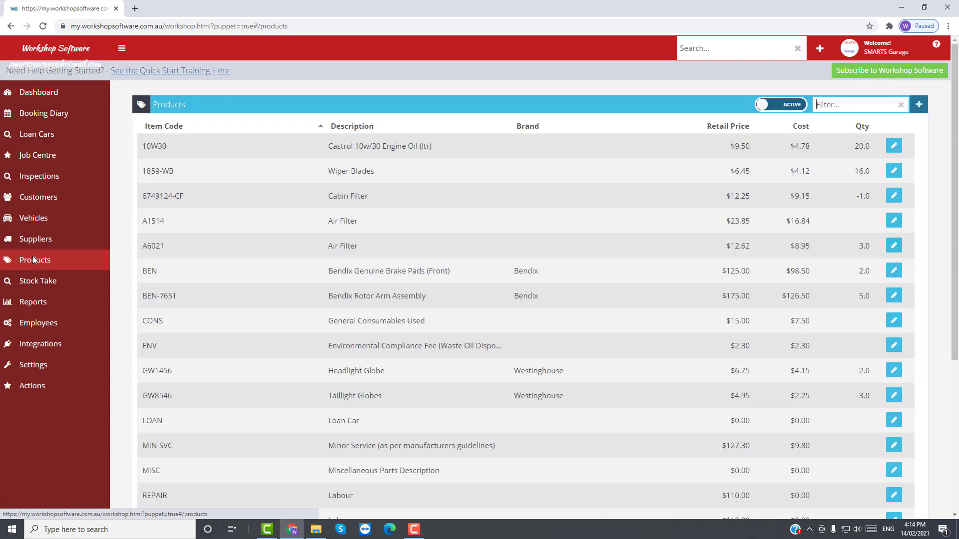
pyautogui.scroll(-3, 271, 448)
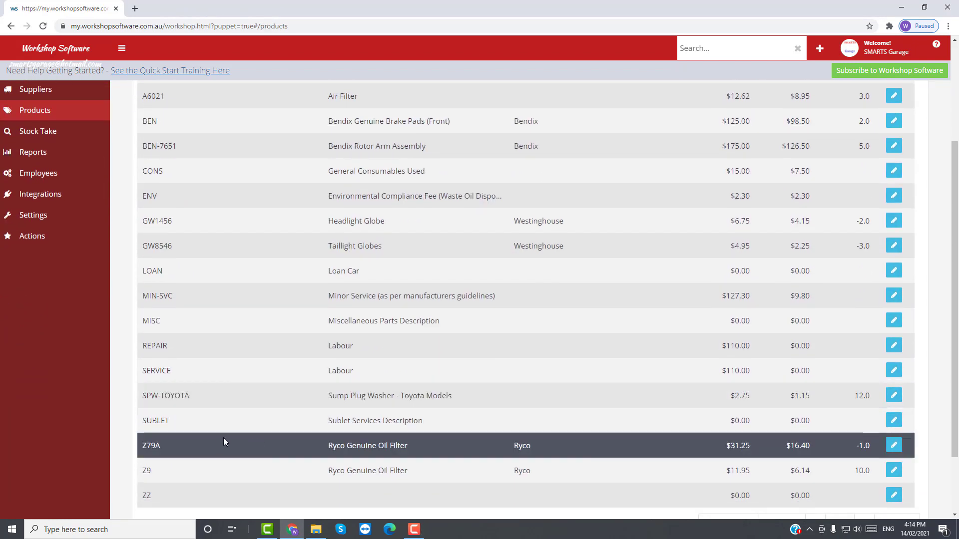
pyautogui.click(897, 349)
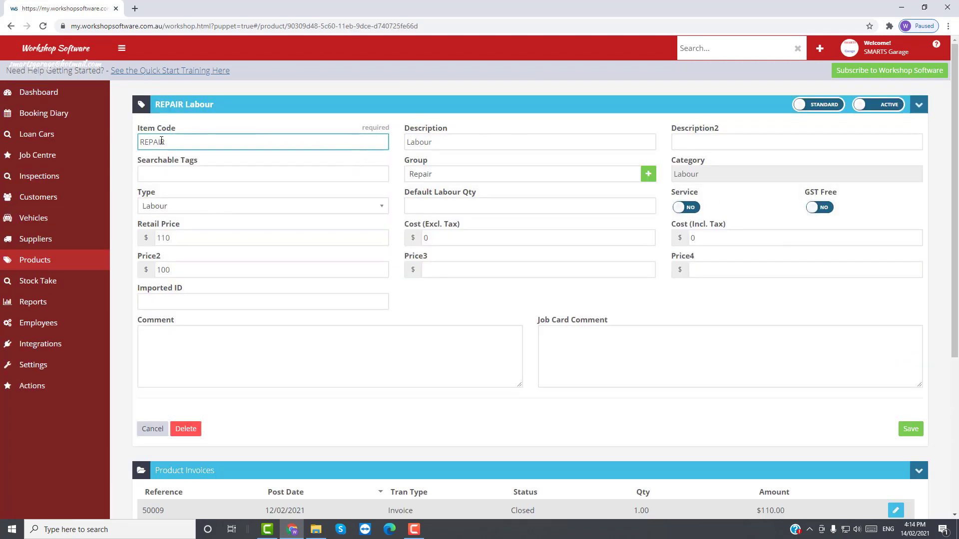
pyautogui.moveTo(168, 141); pyautogui.dragTo(140, 148)
pyautogui.click(707, 49)
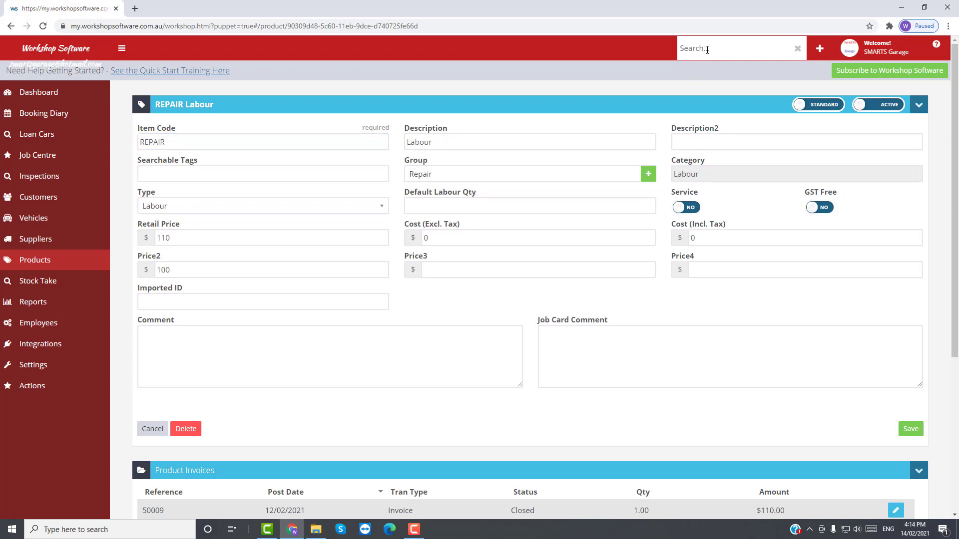
# Step: Search for 'service', open the SERVICE Labour product and save it
pyautogui.write('service')
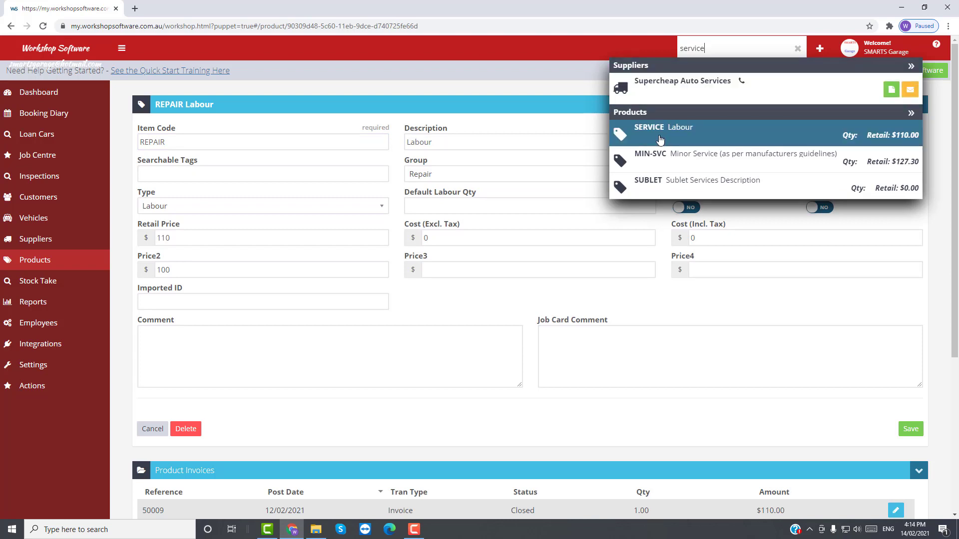
pyautogui.click(665, 131)
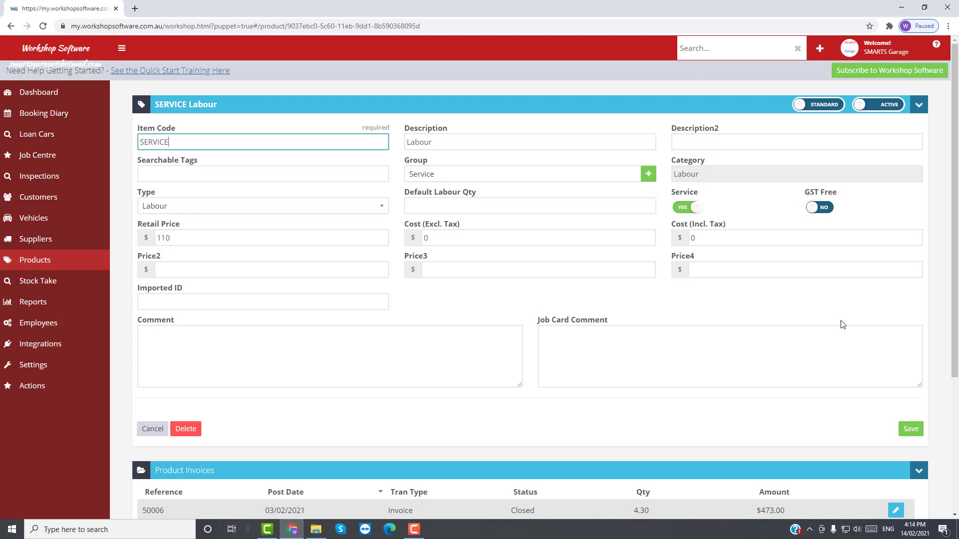
pyautogui.click(911, 430)
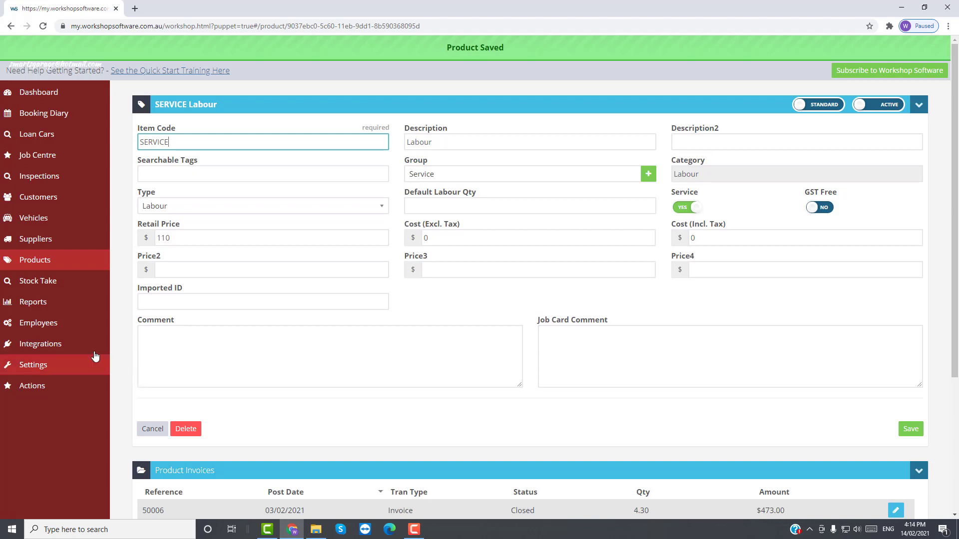
# Step: Go to Settings > Company Lists and open the SERVICE REMINDER email template for editing
pyautogui.click(59, 368)
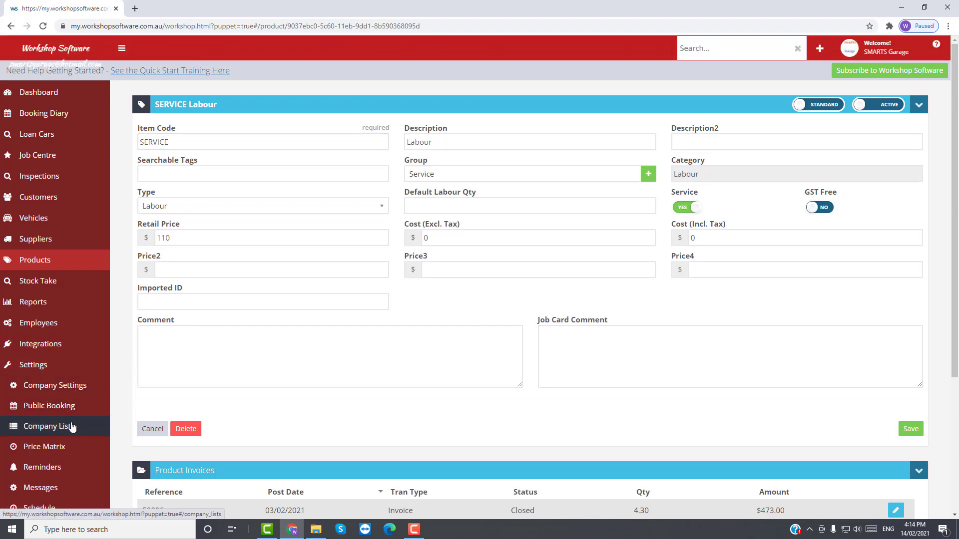
pyautogui.click(70, 426)
pyautogui.scroll(-6, 299, 378)
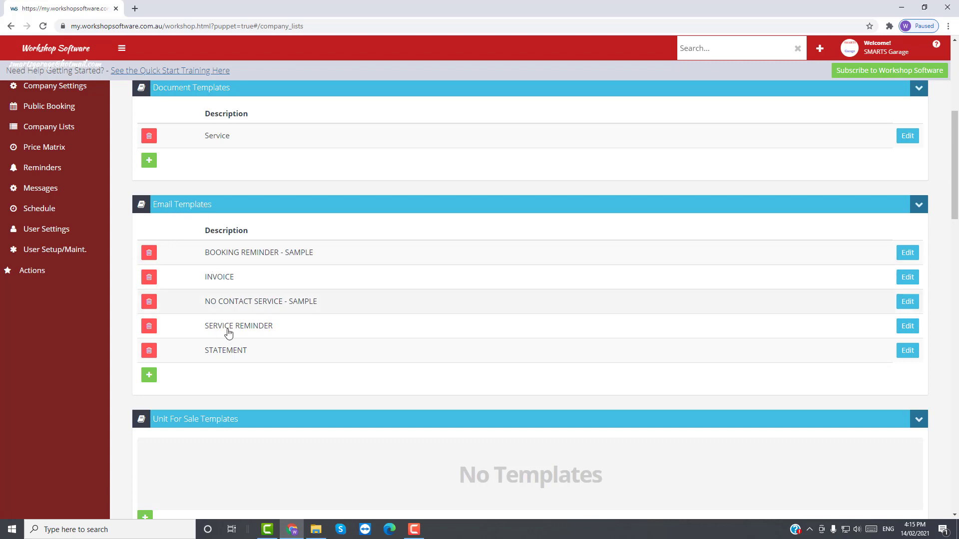
pyautogui.scroll(-6, 220, 383)
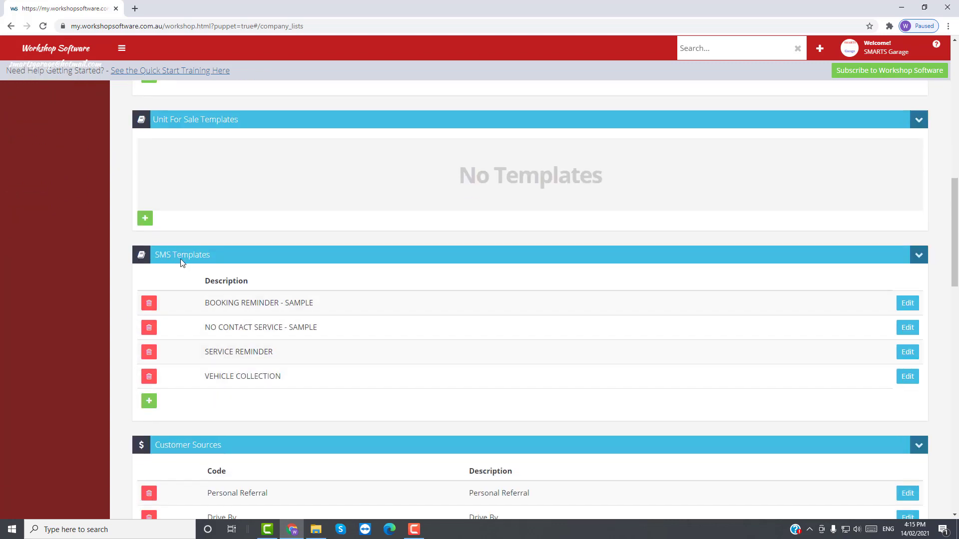
pyautogui.scroll(4, 227, 223)
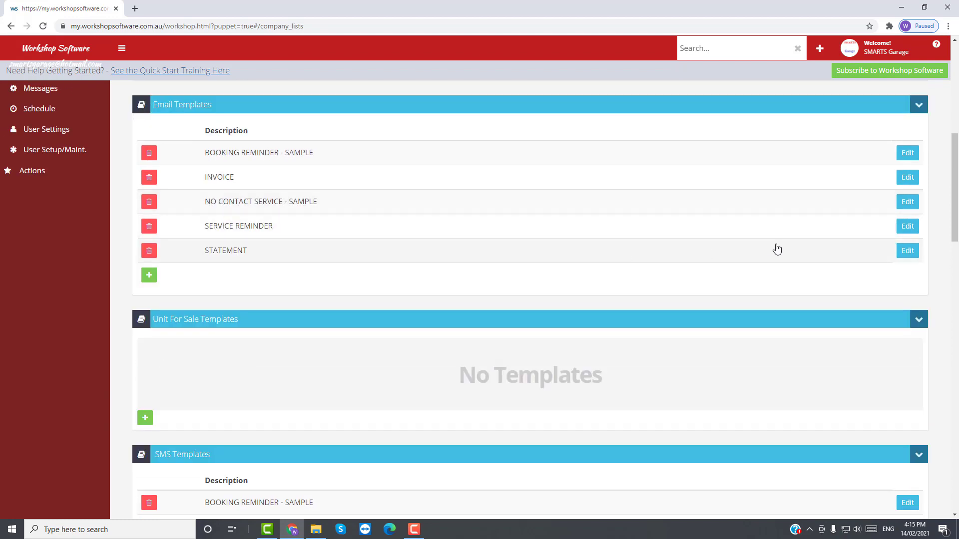
pyautogui.click(910, 229)
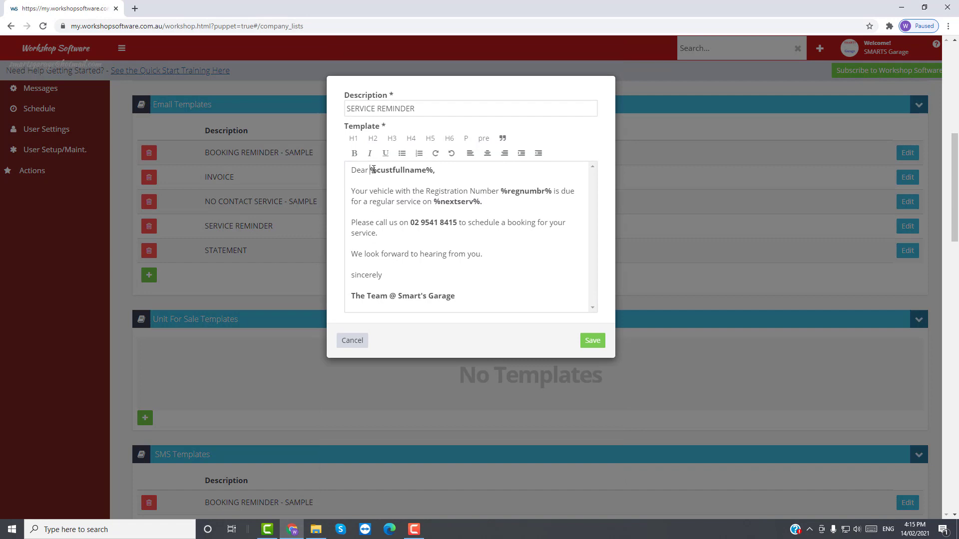
# Step: Check the %custfullname%, %regnumbr% and %nextserv% tags, phone number and sign-off, then save the template
pyautogui.moveTo(370, 171); pyautogui.dragTo(433, 170)
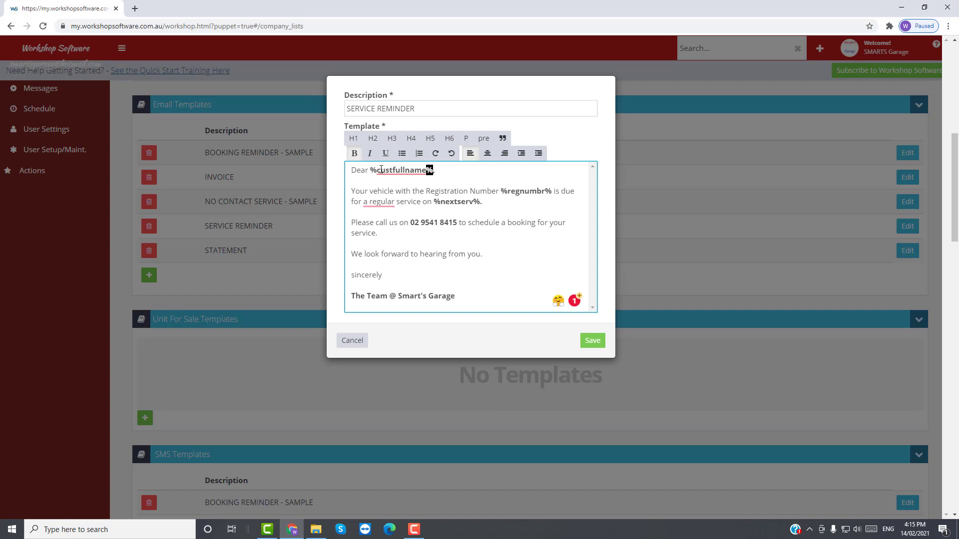
pyautogui.moveTo(377, 170); pyautogui.dragTo(425, 173)
pyautogui.moveTo(506, 191); pyautogui.dragTo(549, 196)
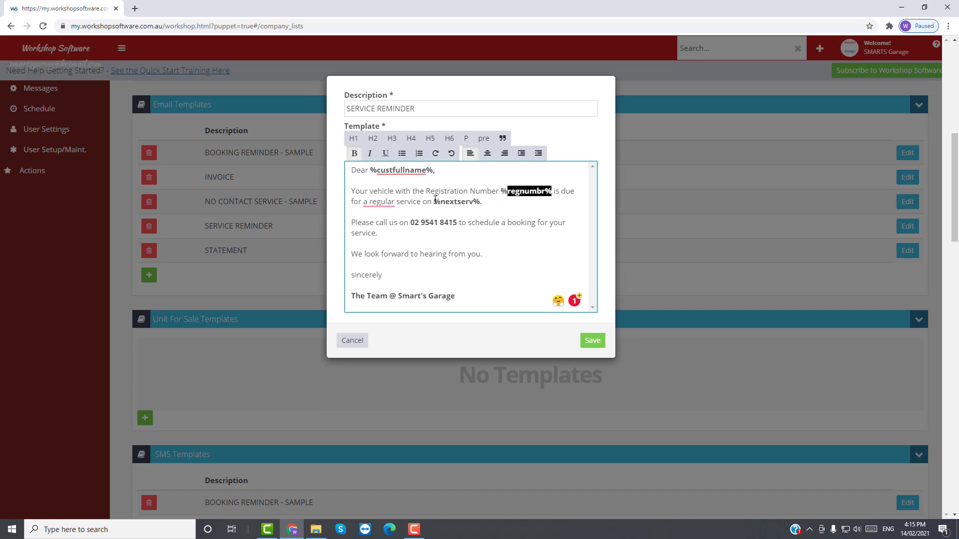
pyautogui.moveTo(434, 201); pyautogui.dragTo(482, 202)
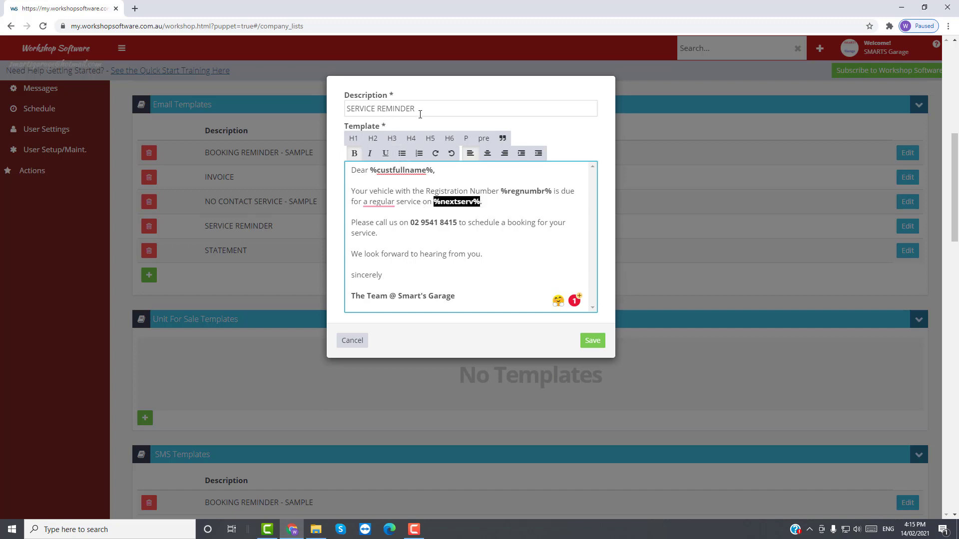
pyautogui.moveTo(414, 223); pyautogui.dragTo(453, 226)
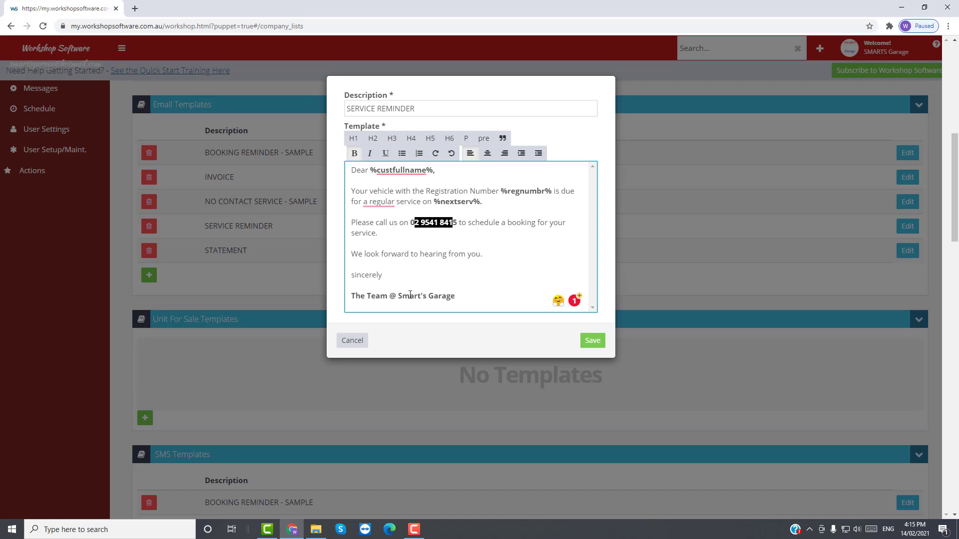
pyautogui.moveTo(351, 298); pyautogui.dragTo(462, 302)
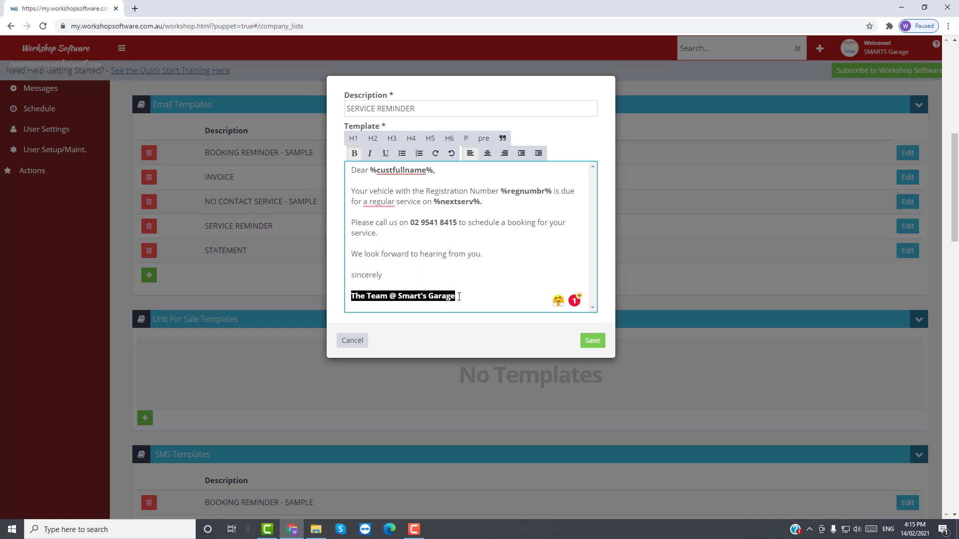
pyautogui.click(593, 341)
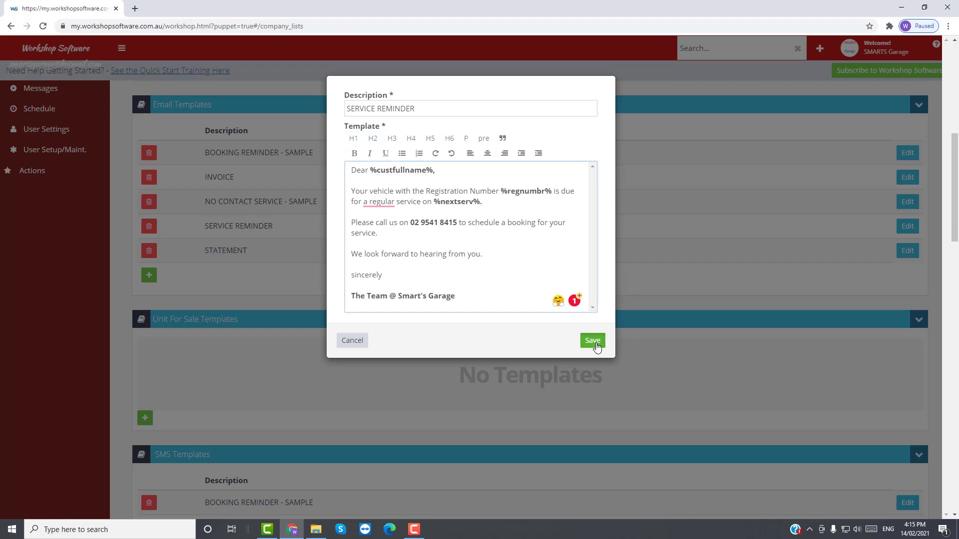
# Step: Open the SERVICE REMINDER SMS template, check %regnumbr%, %nextserv% and the garage name, and save it
pyautogui.scroll(-3, 472, 379)
pyautogui.scroll(-2, 472, 387)
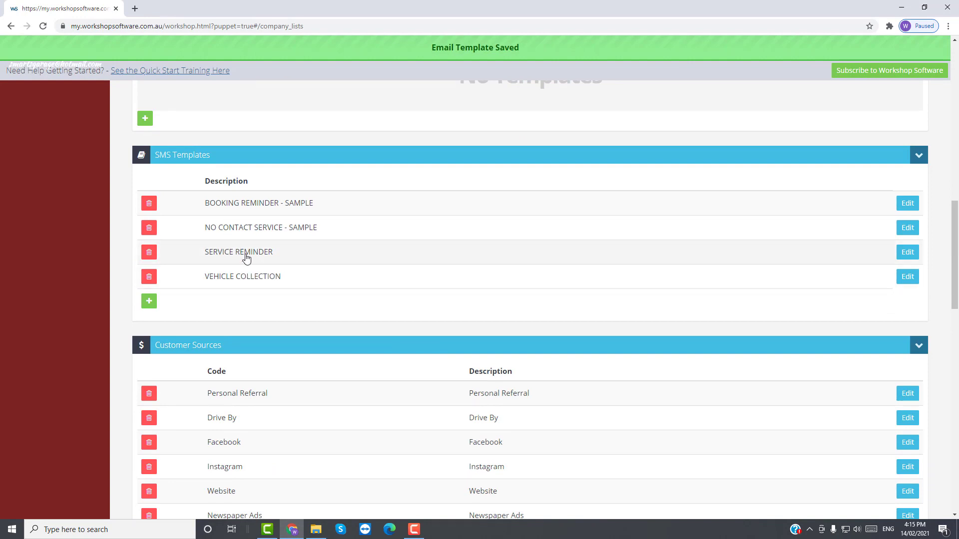
pyautogui.click(912, 257)
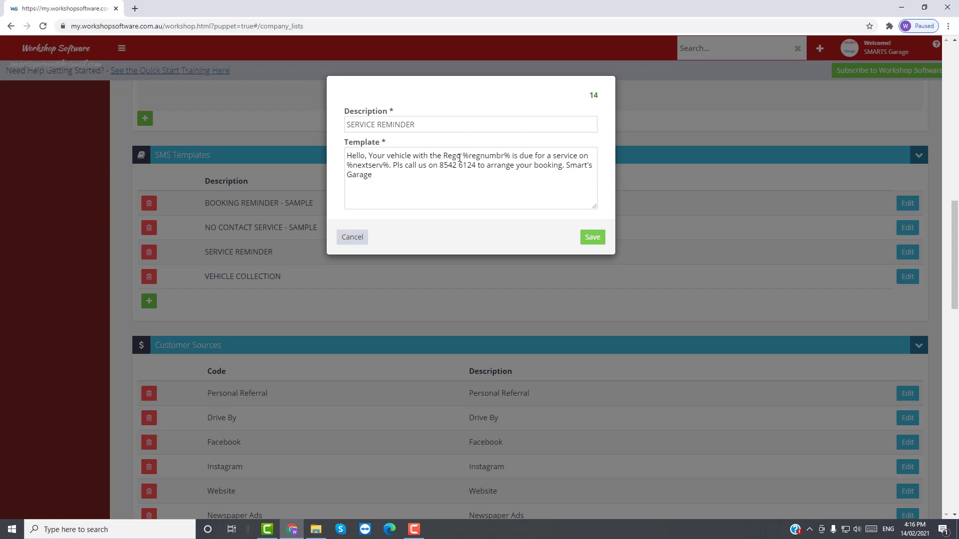
pyautogui.moveTo(463, 158); pyautogui.dragTo(509, 159)
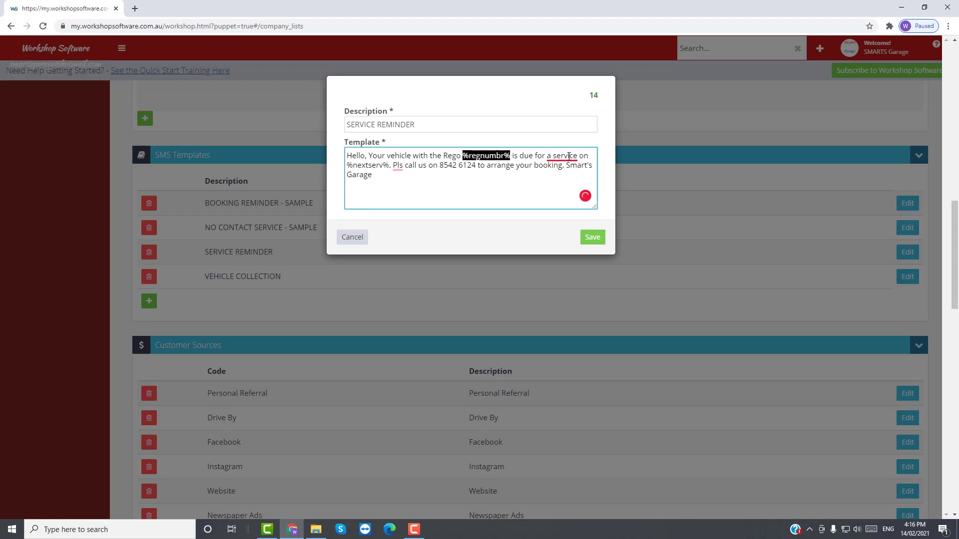
pyautogui.moveTo(349, 166); pyautogui.dragTo(477, 167)
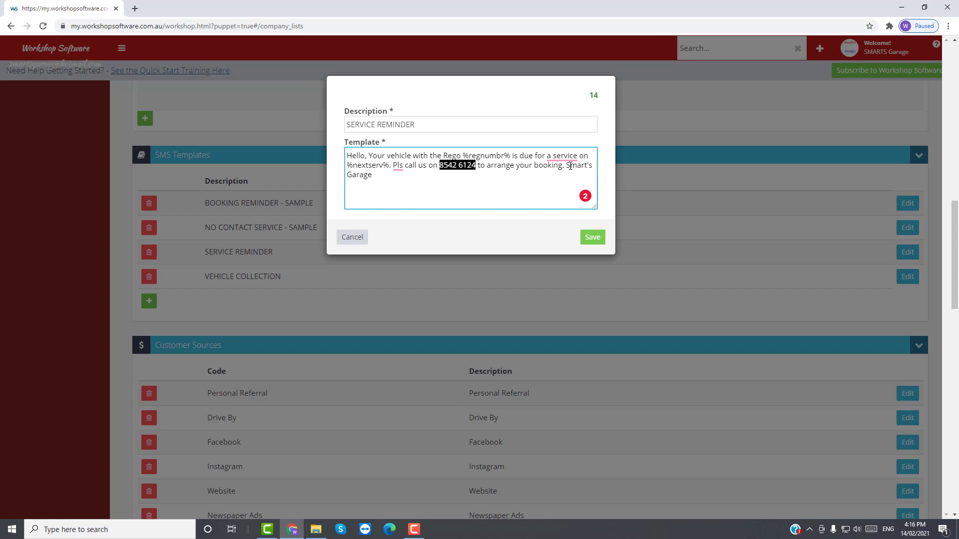
pyautogui.moveTo(571, 166); pyautogui.dragTo(593, 171)
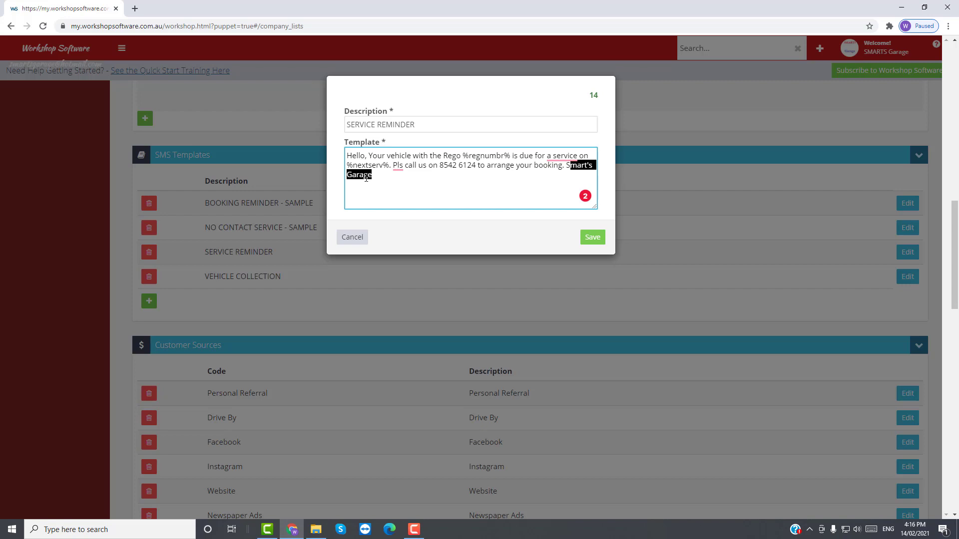
pyautogui.click(592, 237)
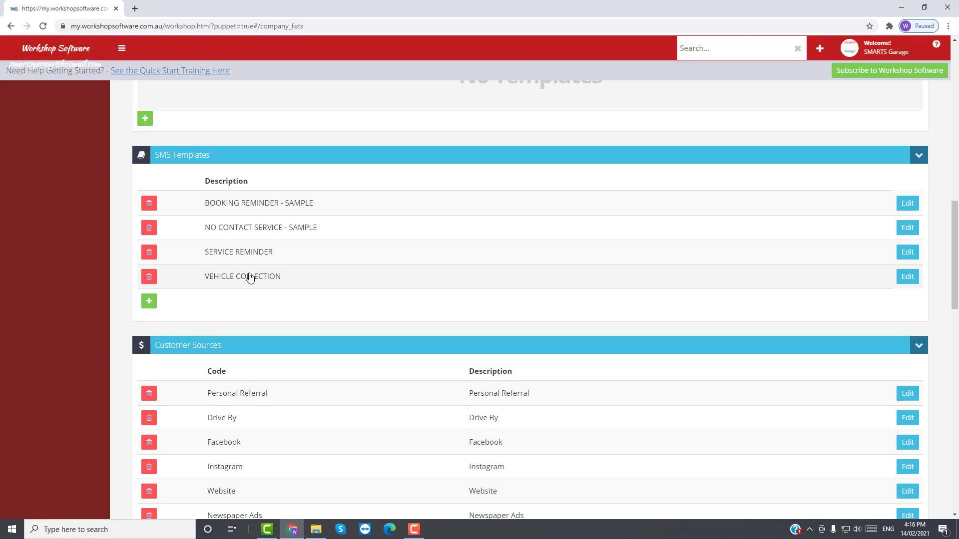
# Step: Go to Vehicles and open the blue Mazda 6 sedan record with service interval 6
pyautogui.scroll(3, 249, 278)
pyautogui.scroll(10, 250, 276)
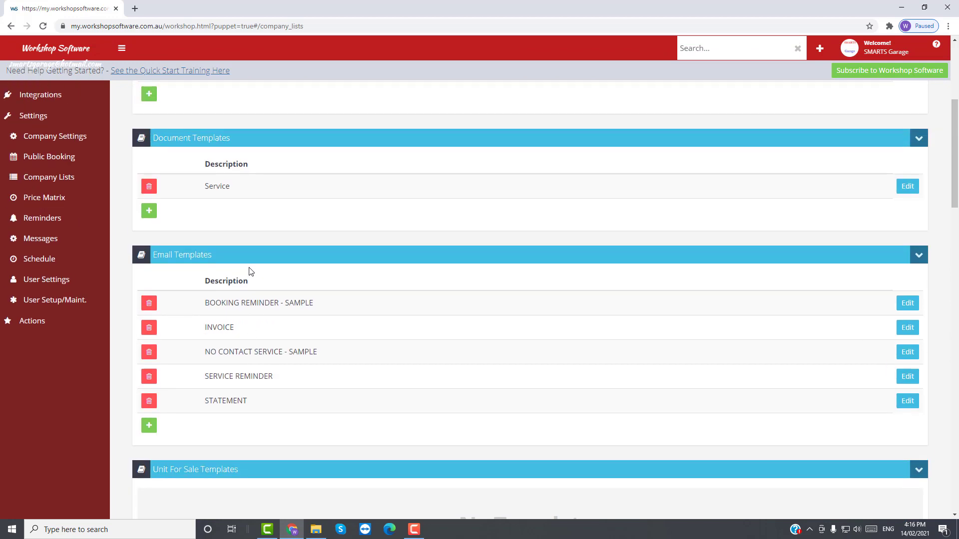
pyautogui.scroll(1, 251, 270)
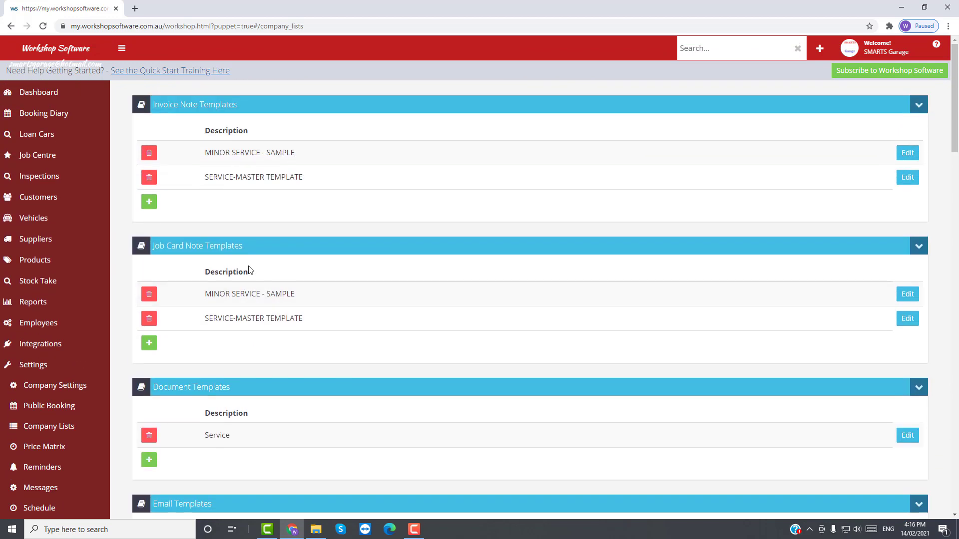
pyautogui.click(35, 222)
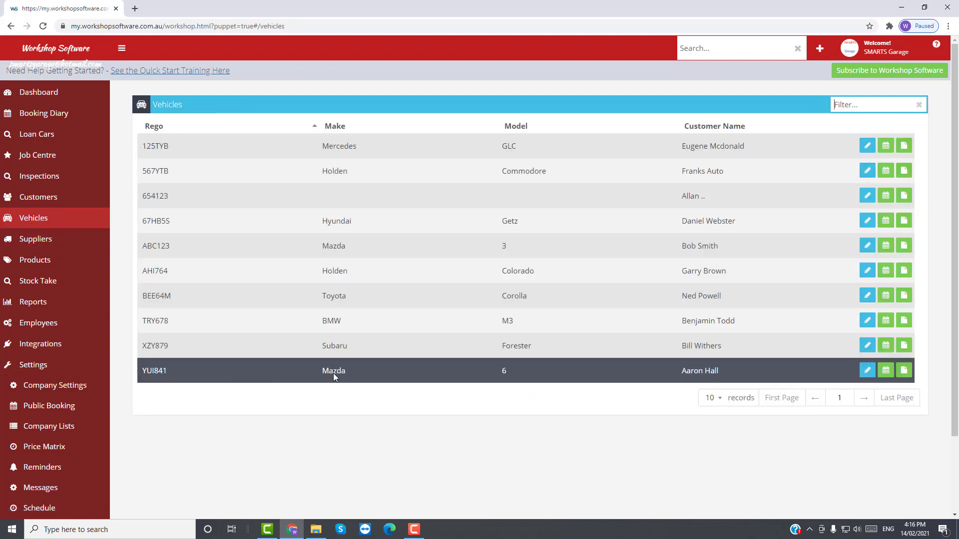
pyautogui.click(871, 375)
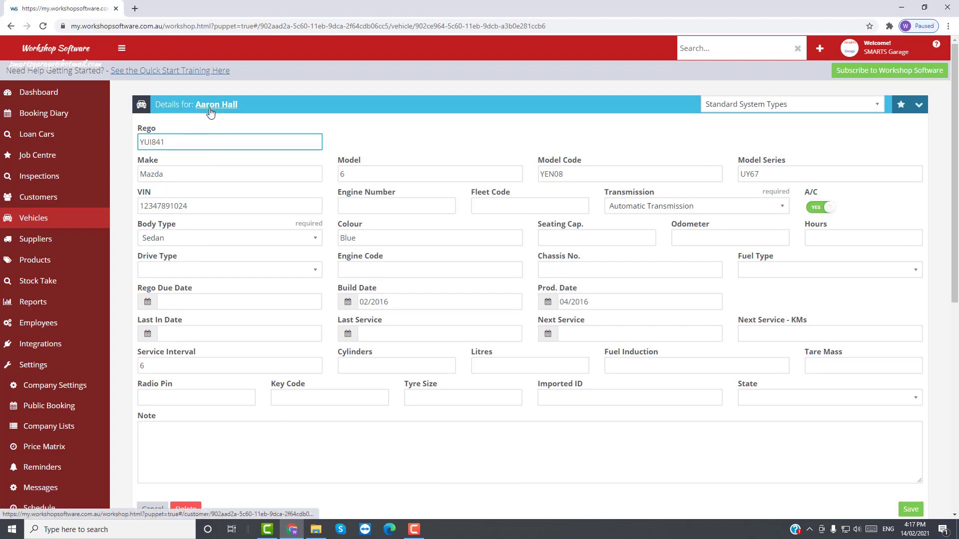
# Step: Set the Last In Date and Last Service date to 14/2/2021 using the date picker
pyautogui.click(147, 334)
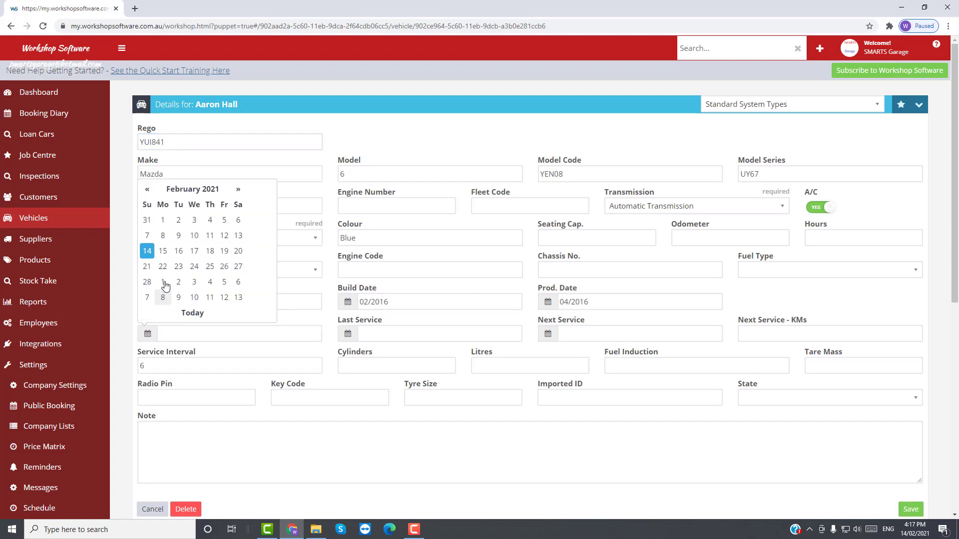
pyautogui.click(147, 252)
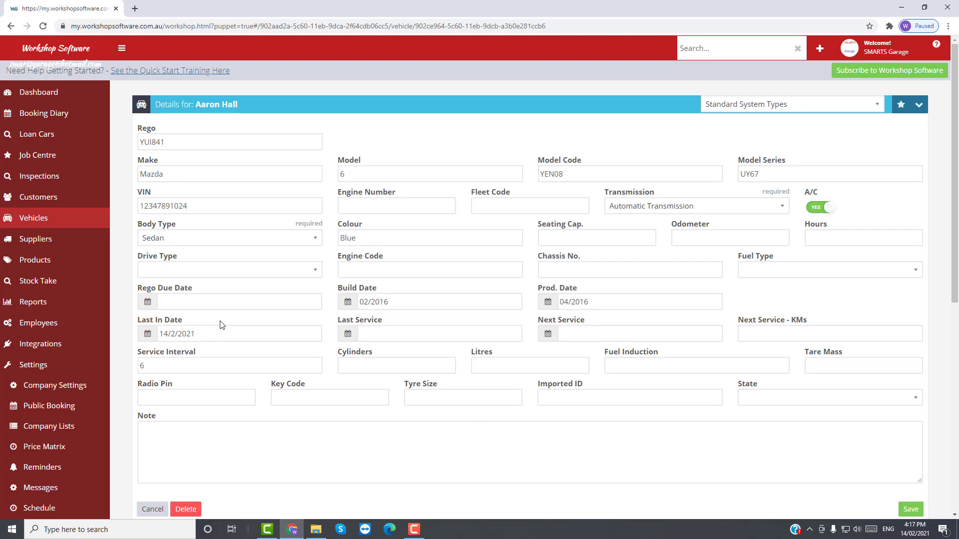
pyautogui.click(378, 333)
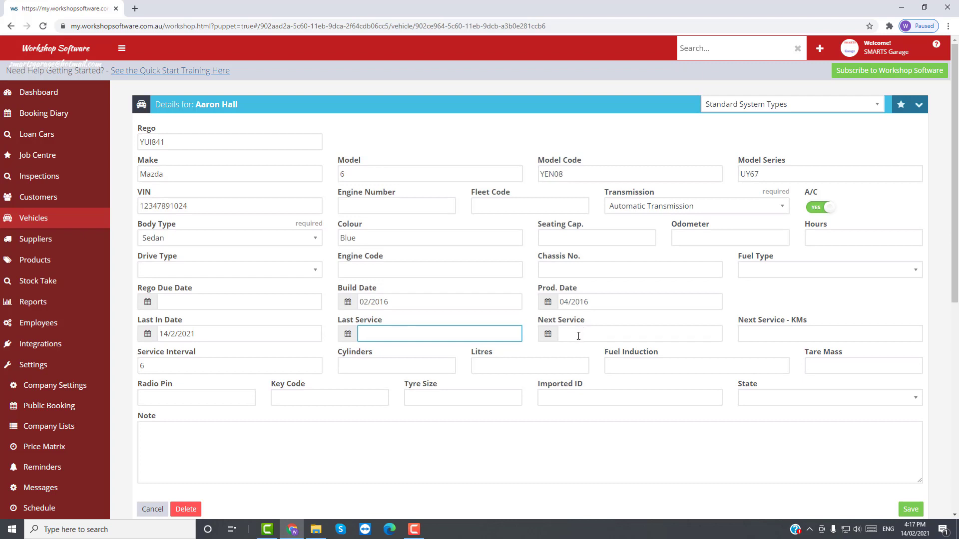
pyautogui.click(580, 335)
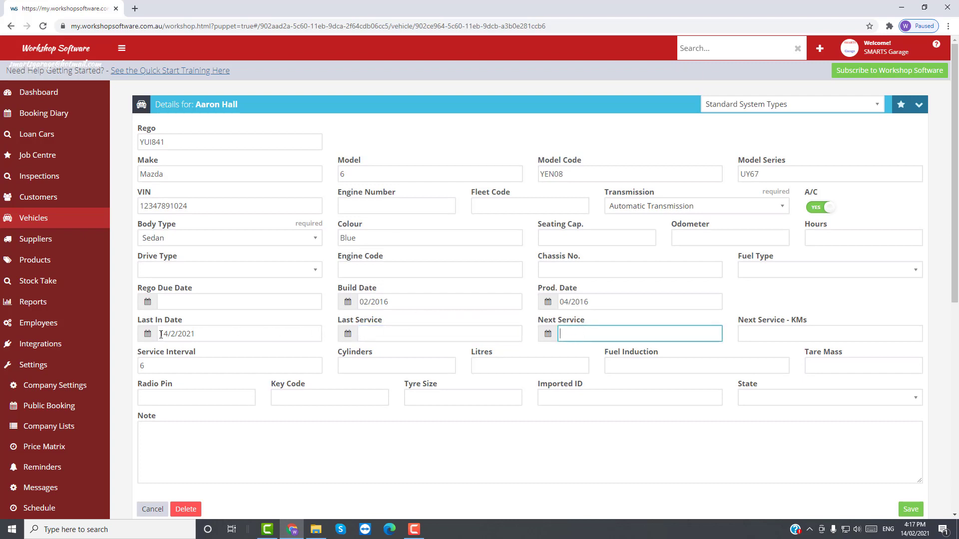
pyautogui.moveTo(161, 334); pyautogui.dragTo(194, 334)
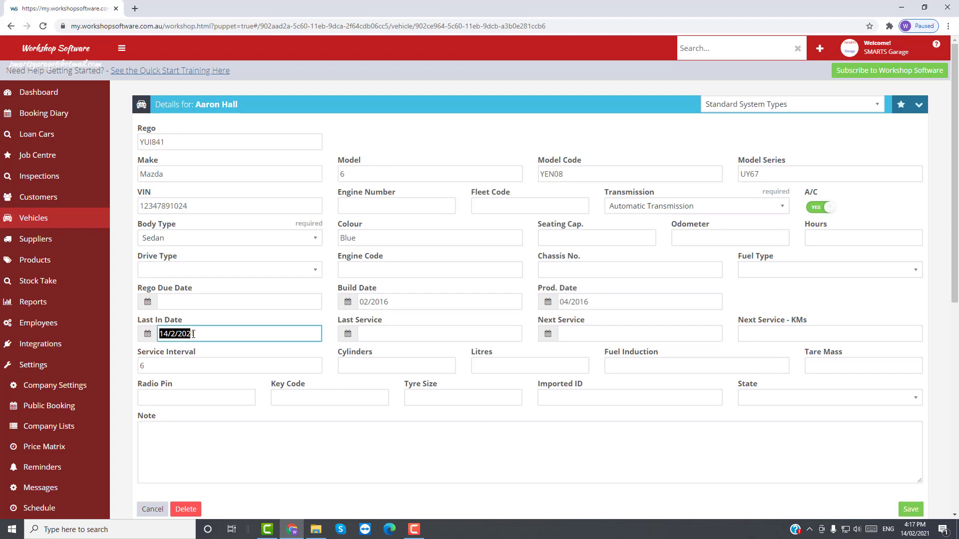
pyautogui.click(349, 336)
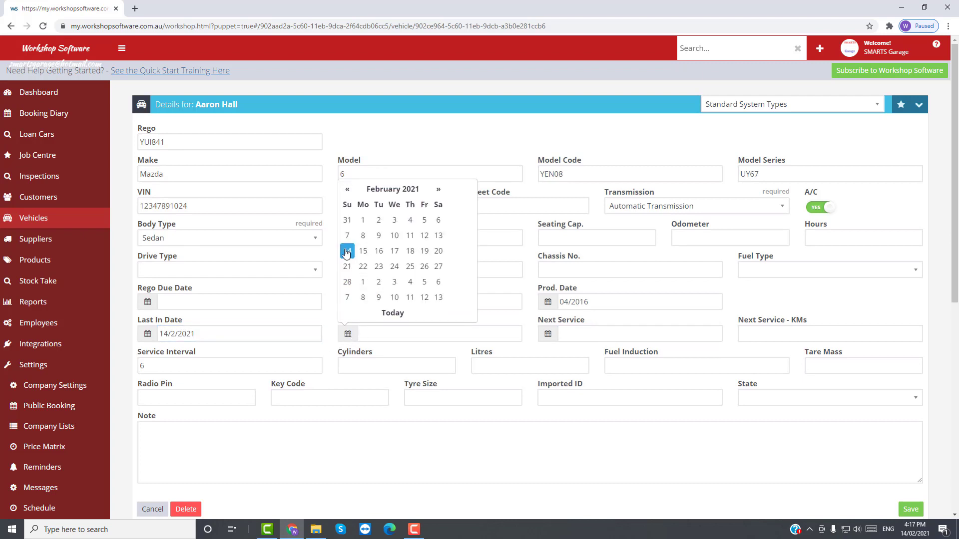
pyautogui.click(347, 252)
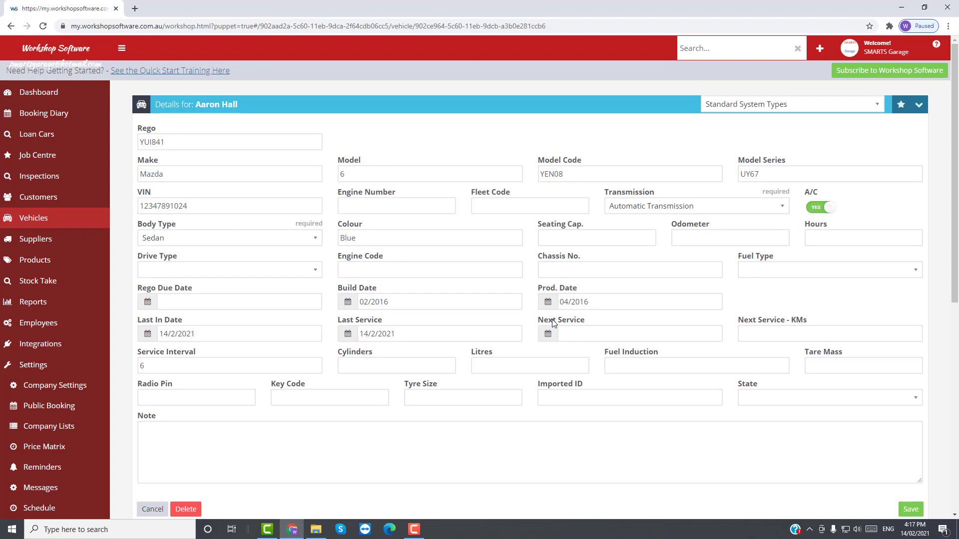
pyautogui.click(363, 333)
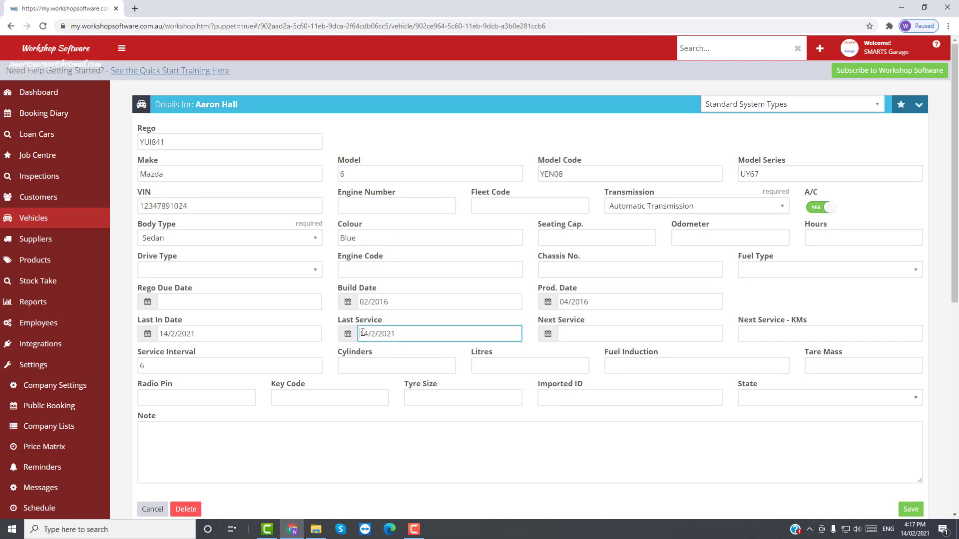
pyautogui.moveTo(362, 333); pyautogui.dragTo(397, 334)
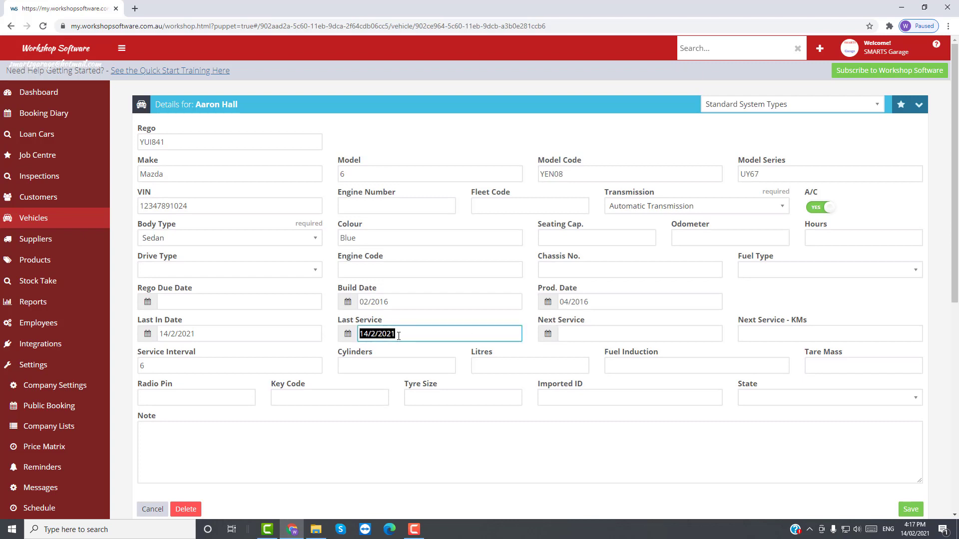
# Step: Enter 14/08/2021 as the Next Service date and save the vehicle record
pyautogui.doubleClick(142, 366)
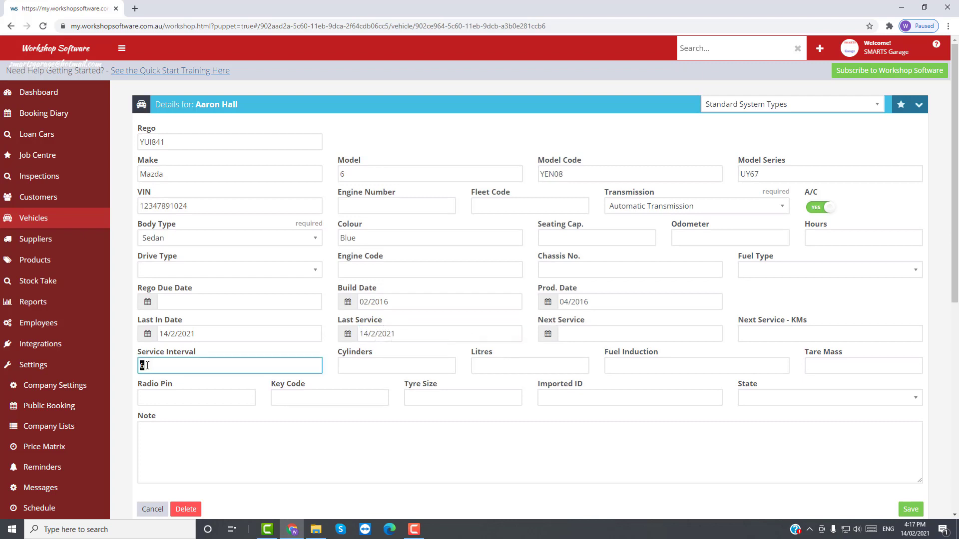
pyautogui.click(577, 336)
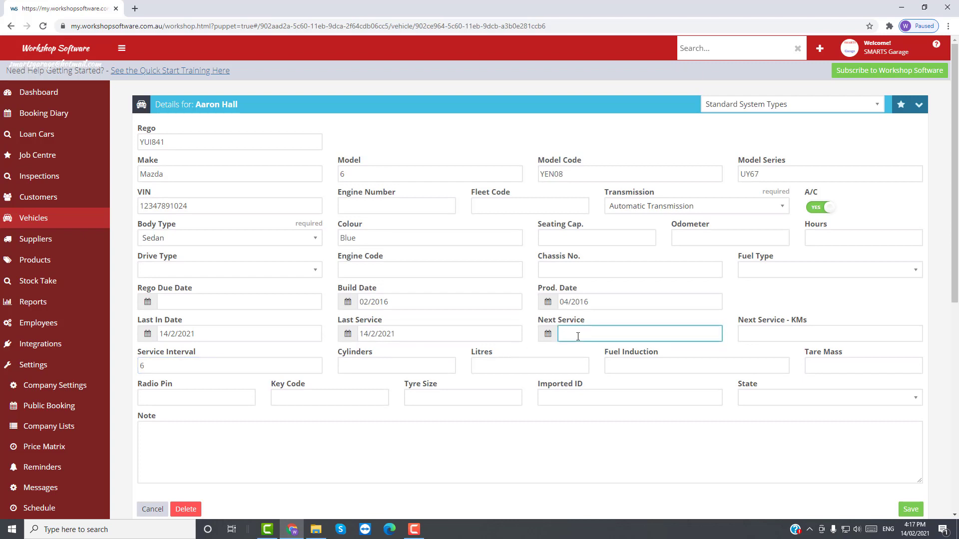
pyautogui.write('14/08')
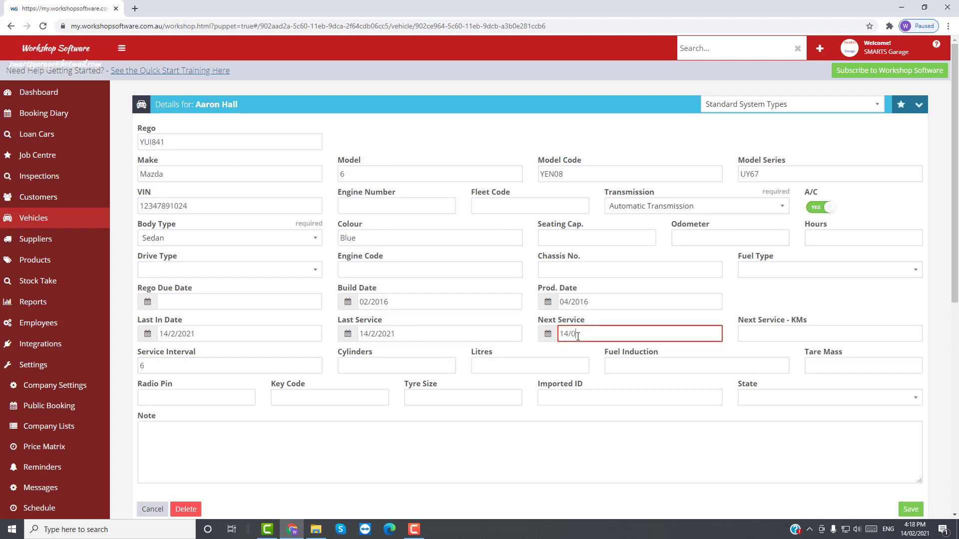
pyautogui.write('/2021')
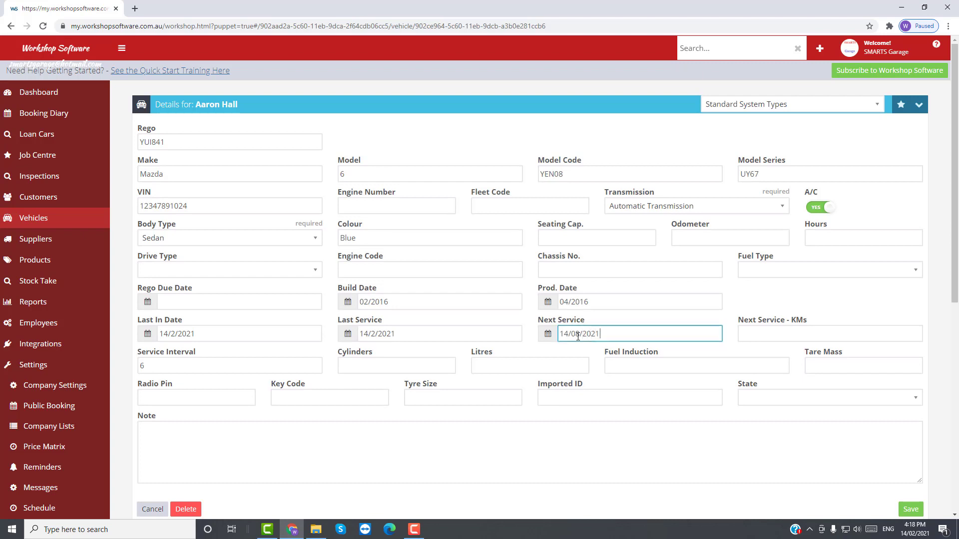
pyautogui.click(398, 335)
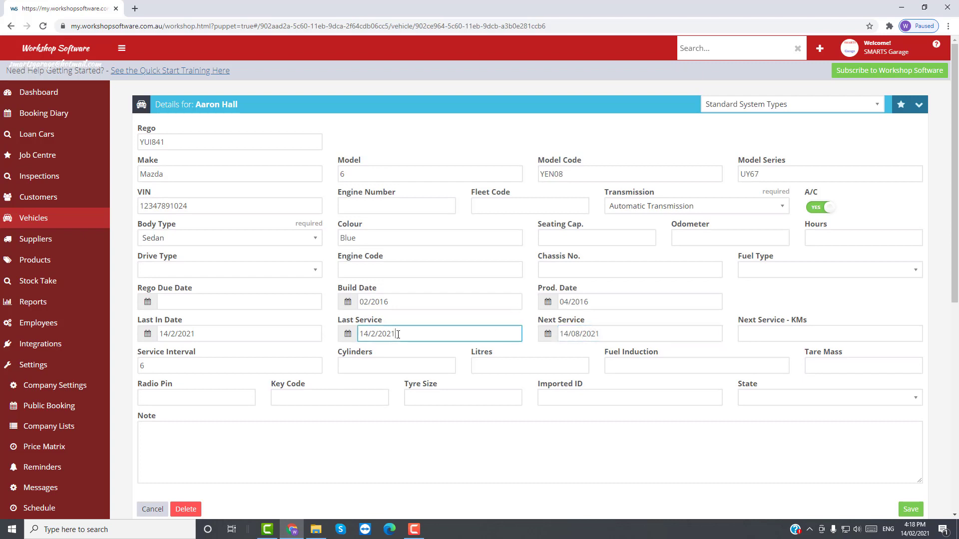
pyautogui.click(596, 334)
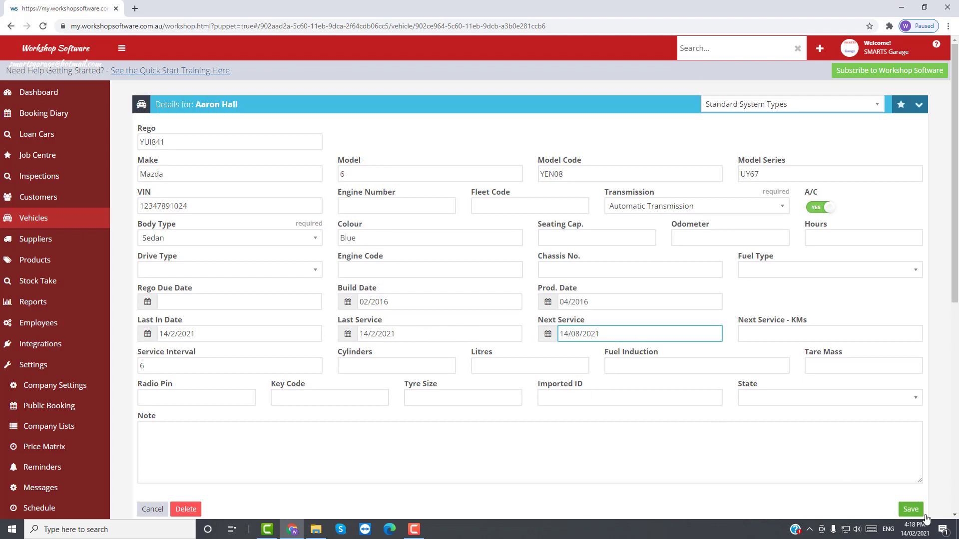
pyautogui.click(906, 511)
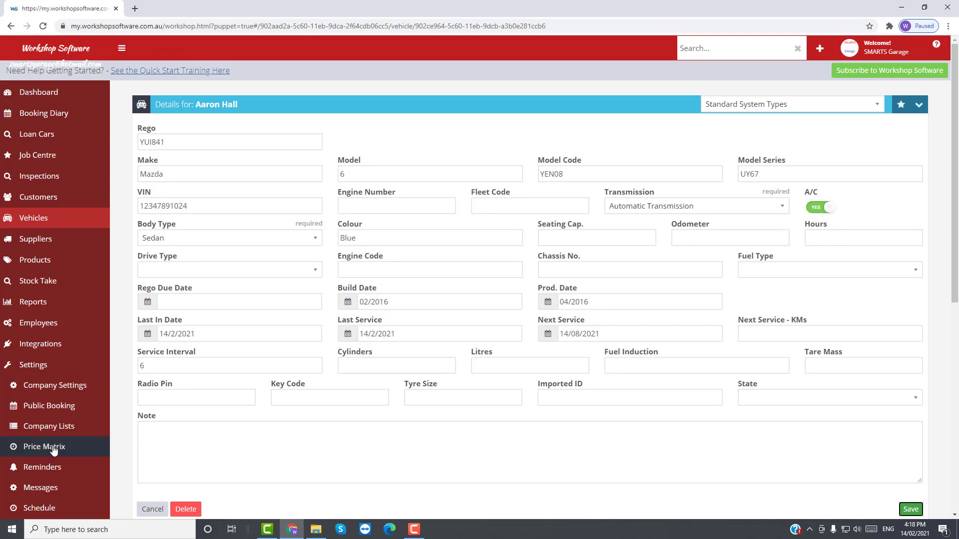
# Step: In Settings > Reminders, set Automatically Send Reminders to YES, 14 days, and Default Service Message ON
pyautogui.scroll(-2, 54, 454)
pyautogui.scroll(-1, 64, 477)
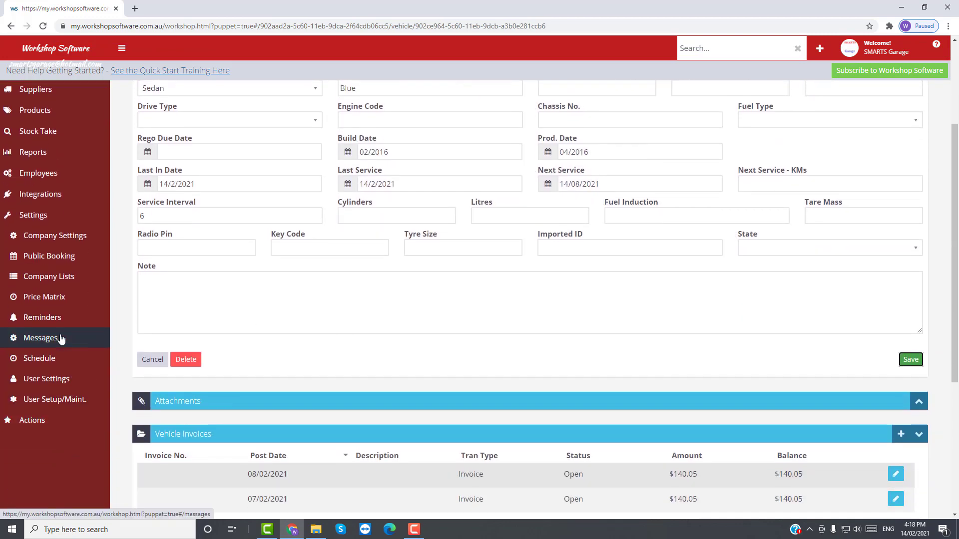
pyautogui.click(53, 319)
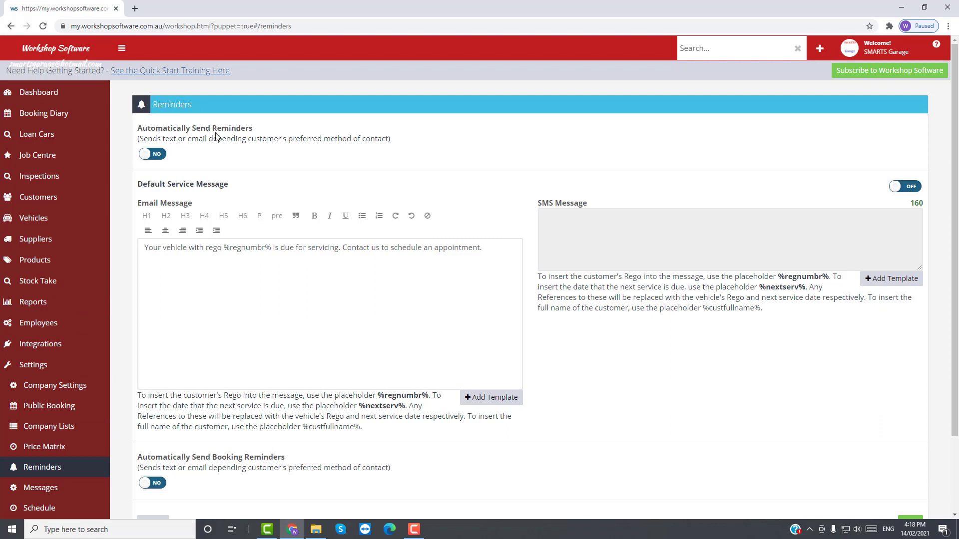
pyautogui.click(156, 155)
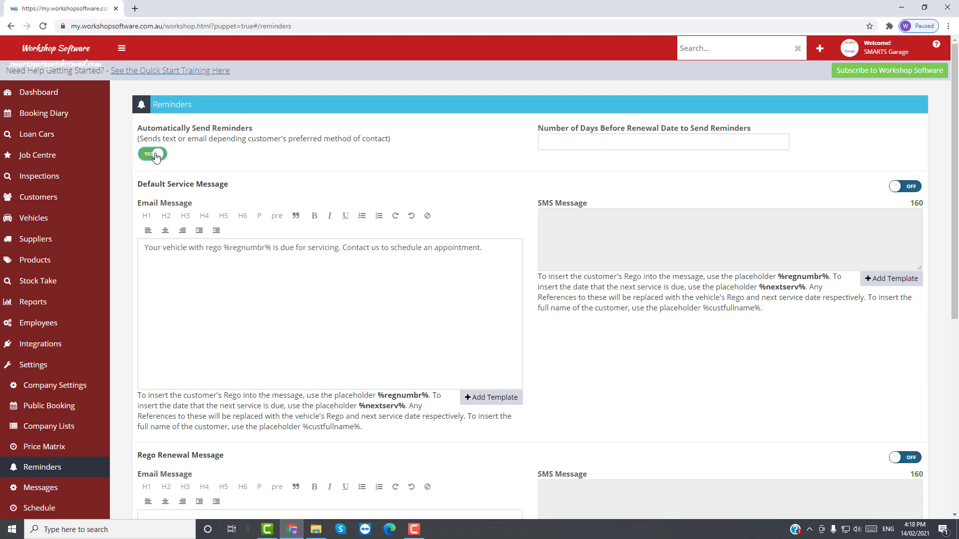
pyautogui.click(561, 141)
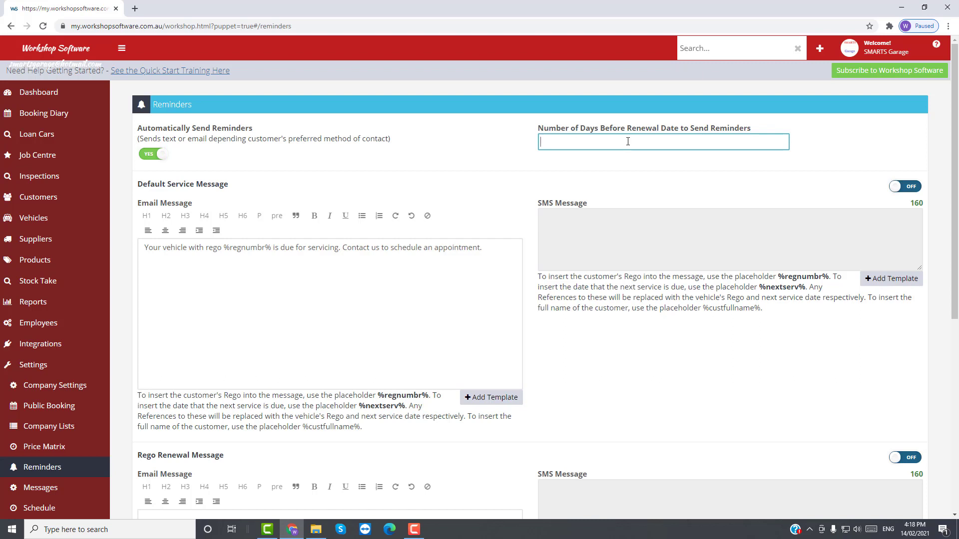
pyautogui.write('14')
pyautogui.moveTo(550, 143); pyautogui.dragTo(539, 142)
pyautogui.click(916, 191)
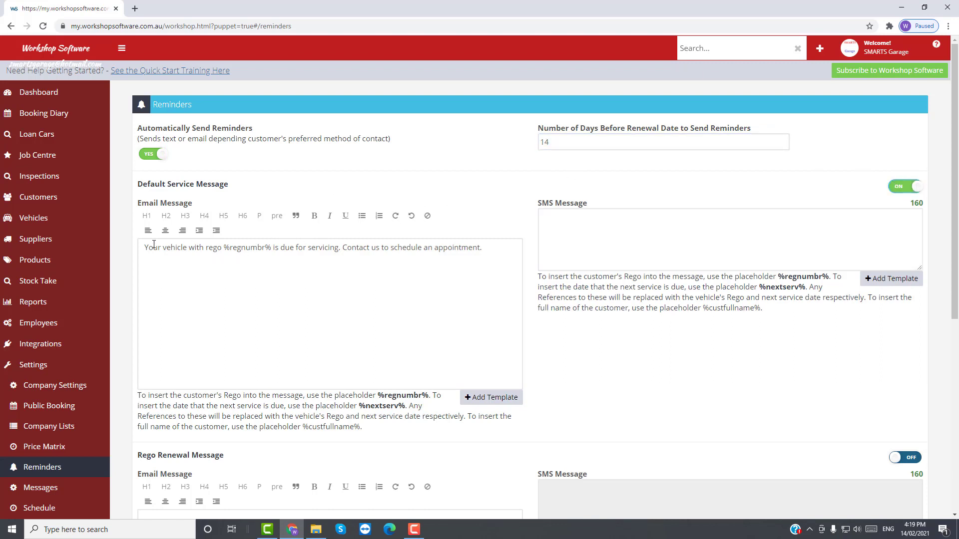
pyautogui.moveTo(142, 248); pyautogui.dragTo(465, 264)
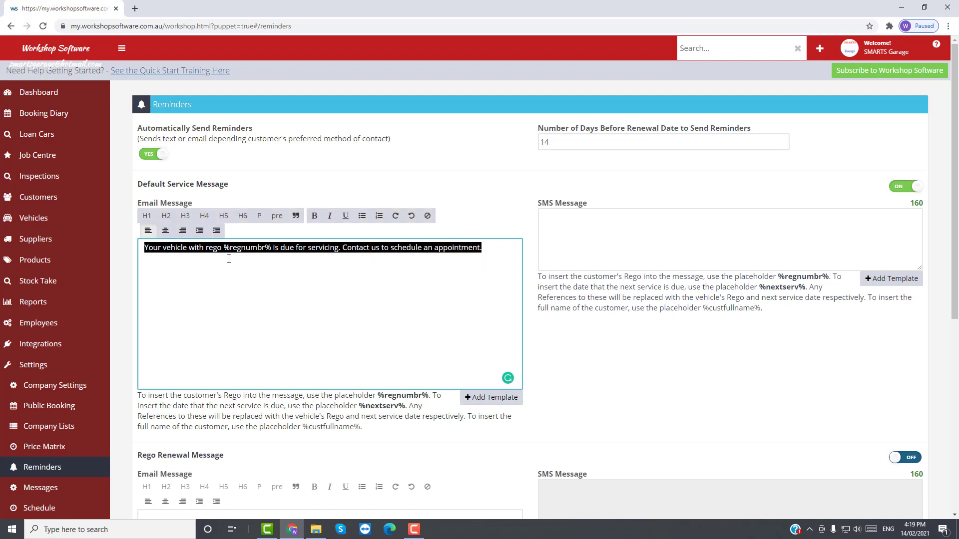
# Step: Clear the Email Message and insert the SERVICE REMINDER template in its place
pyautogui.press('BackSpace')
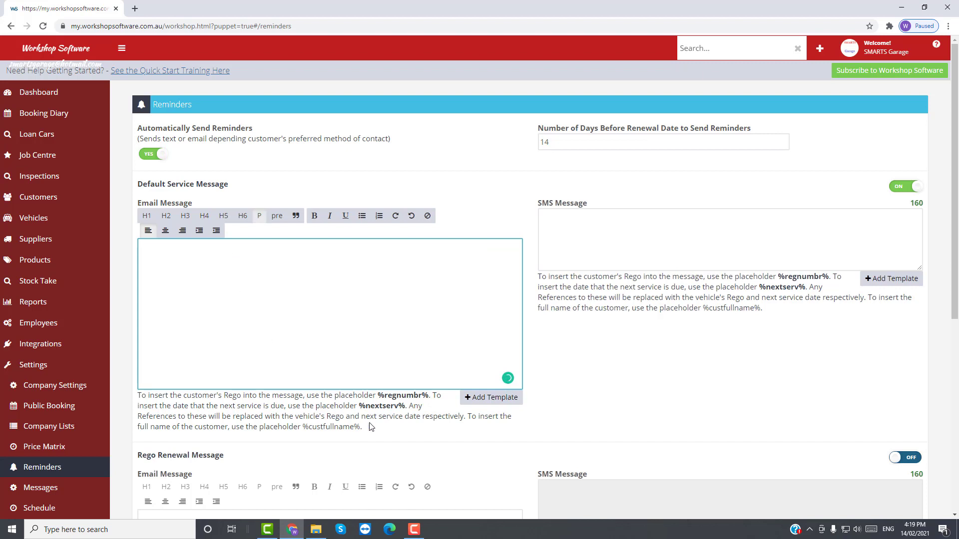
pyautogui.click(502, 402)
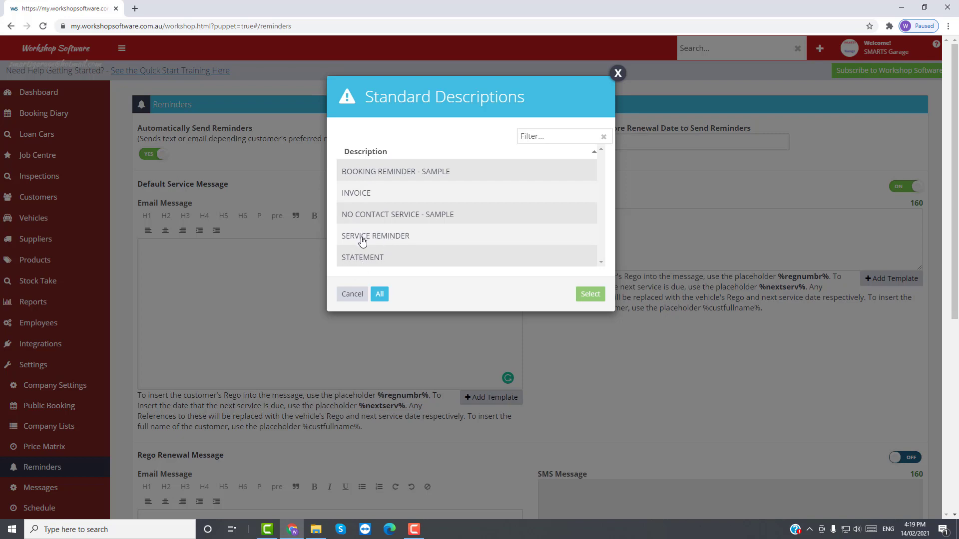
pyautogui.click(363, 239)
pyautogui.click(590, 294)
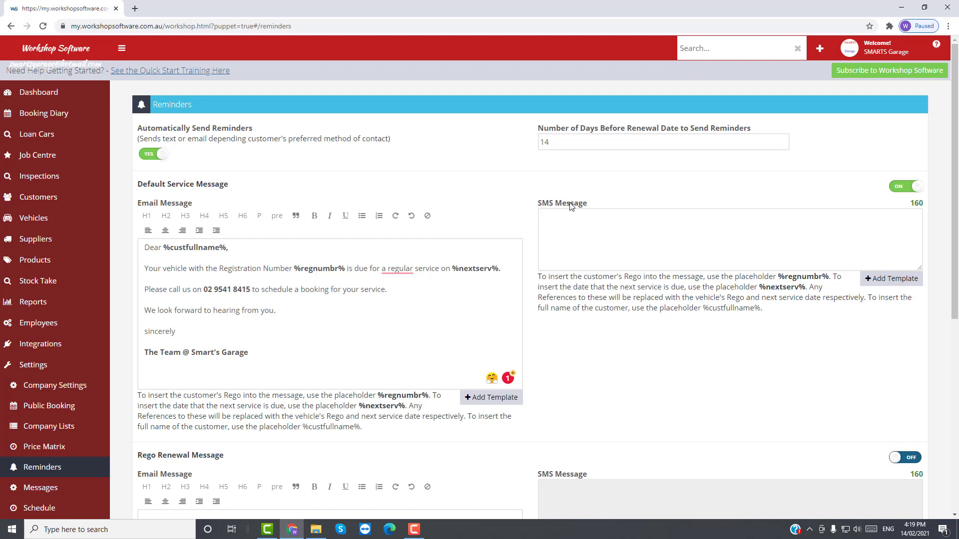
# Step: Insert the SERVICE REMINDER template into the default service SMS message
pyautogui.click(888, 281)
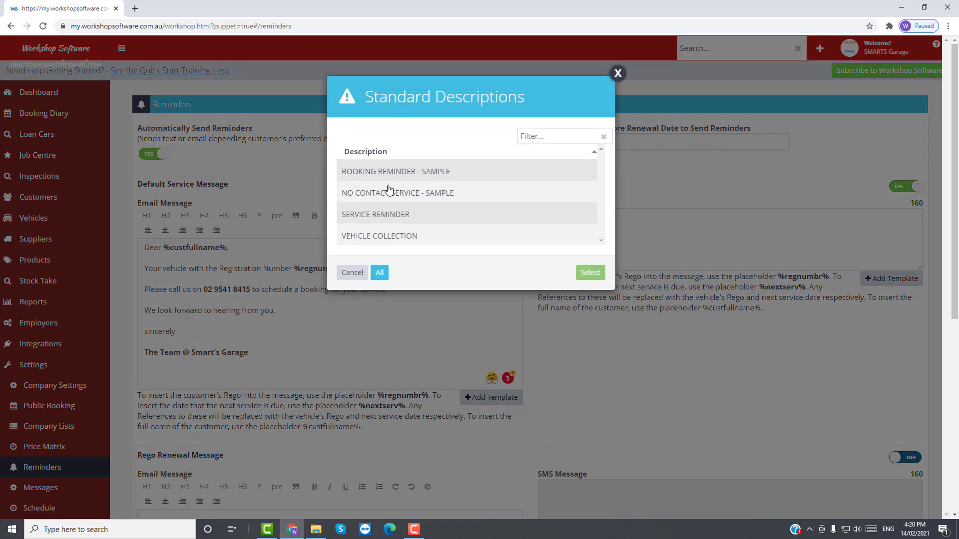
pyautogui.click(384, 220)
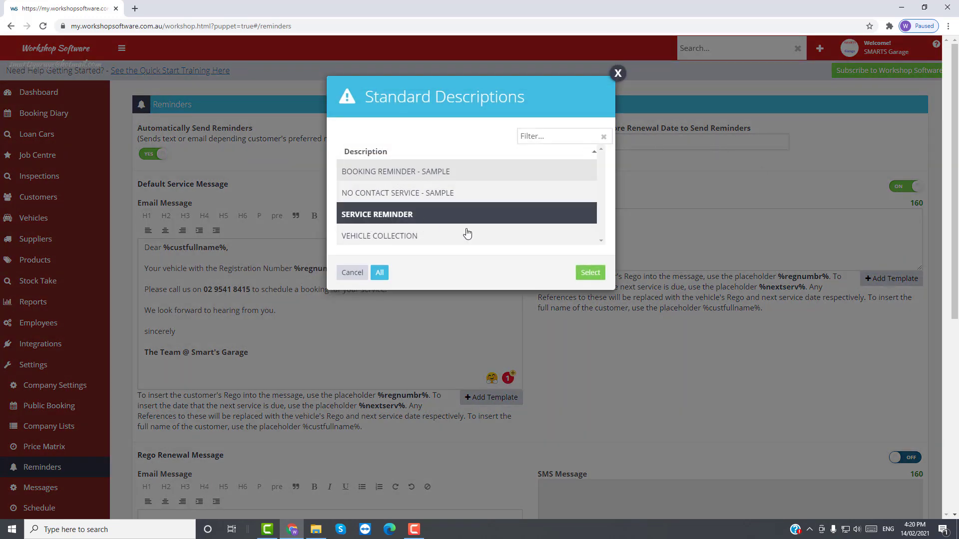
pyautogui.click(591, 272)
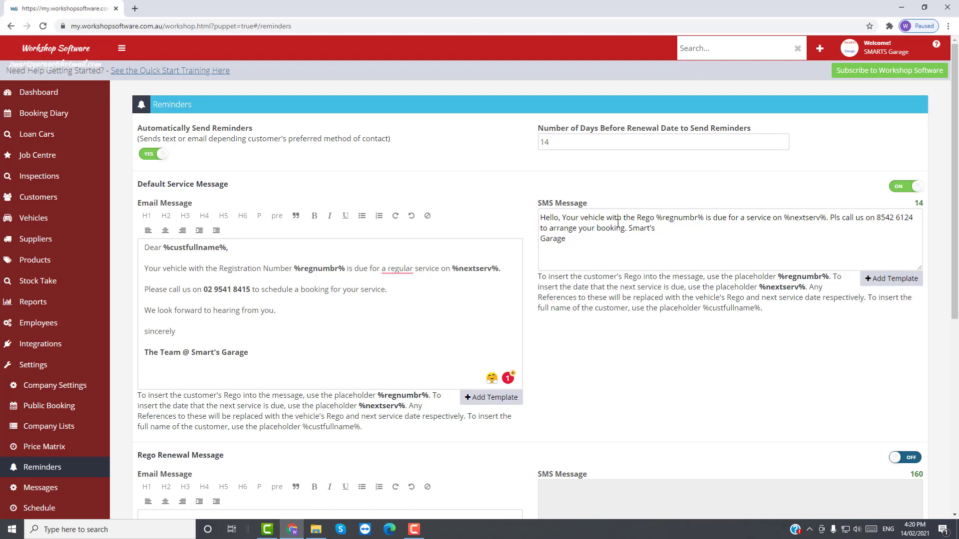
# Step: Join Smart's Garage onto one line and add a comma after Hello in the SMS
pyautogui.click(662, 228)
pyautogui.press('Delete')
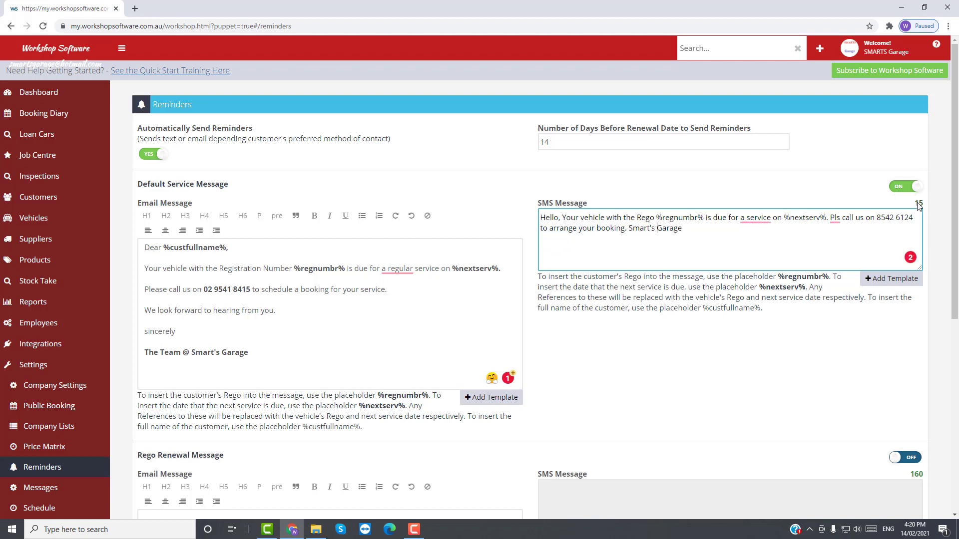
pyautogui.click(559, 220)
pyautogui.write(',')
pyautogui.moveTo(559, 217); pyautogui.dragTo(540, 218)
# Step: Switch Automatically Send Booking Reminders to YES to reveal the booking reminder message settings
pyautogui.scroll(-4, 530, 300)
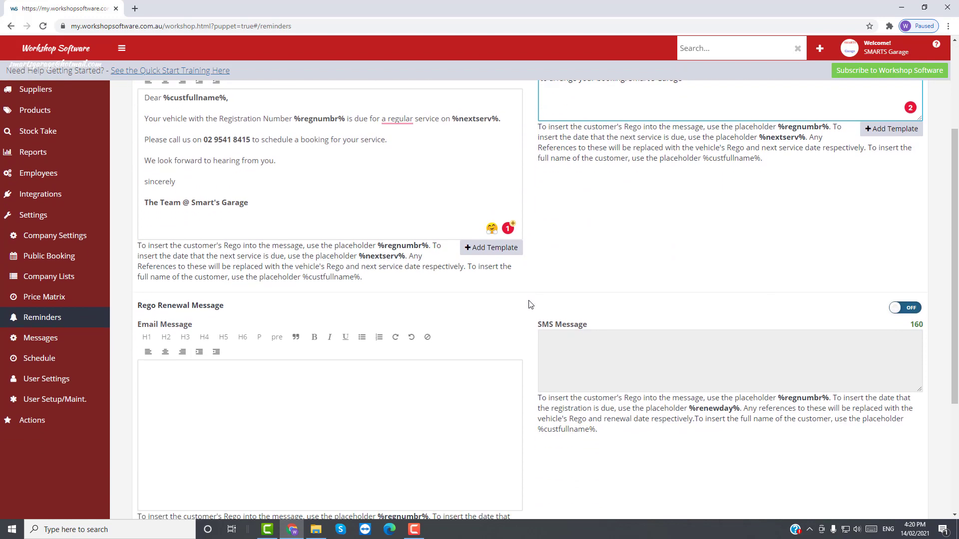
pyautogui.scroll(-3, 530, 303)
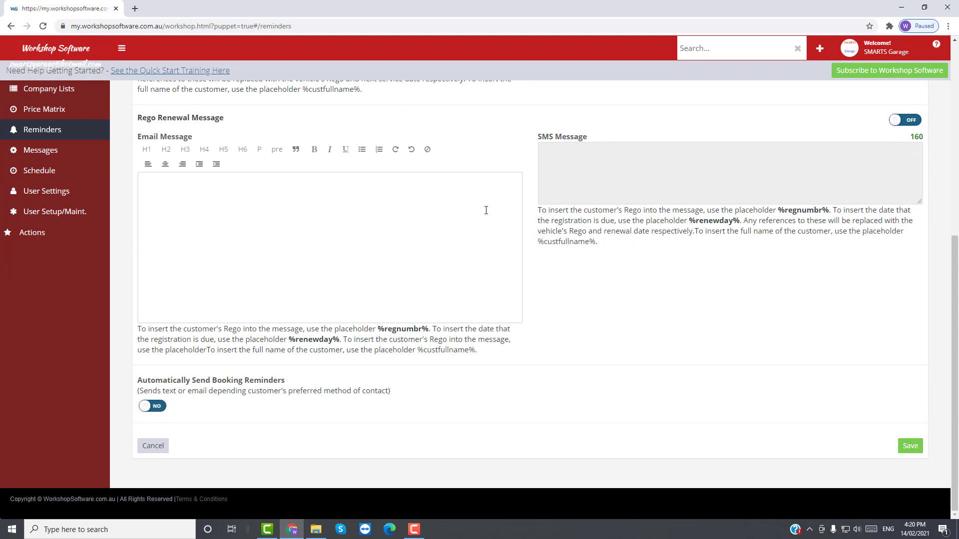
pyautogui.scroll(7, 486, 210)
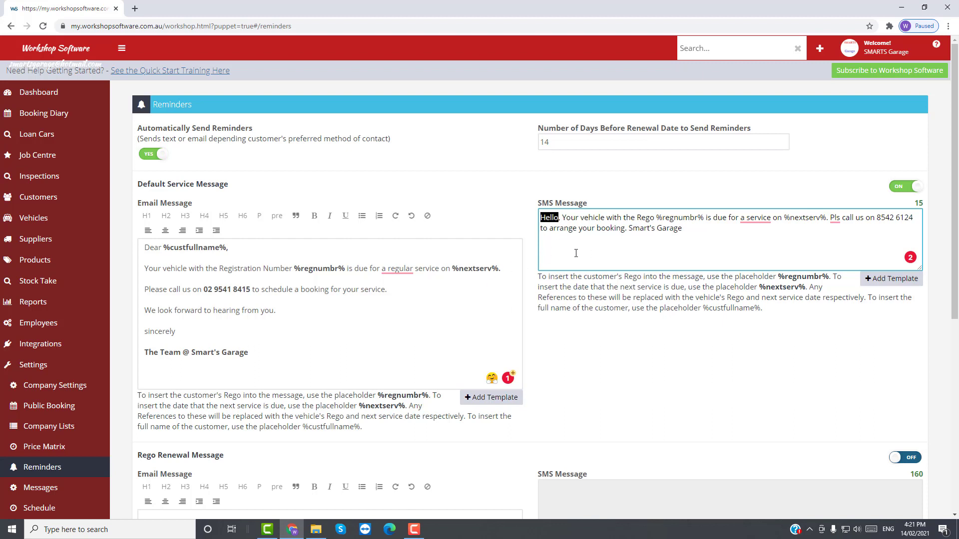
pyautogui.scroll(-7, 524, 345)
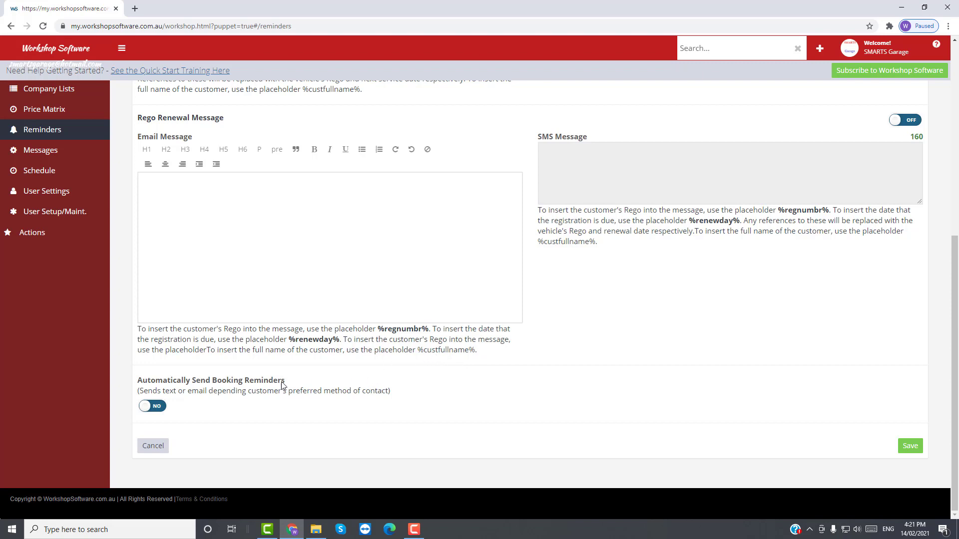
pyautogui.click(156, 408)
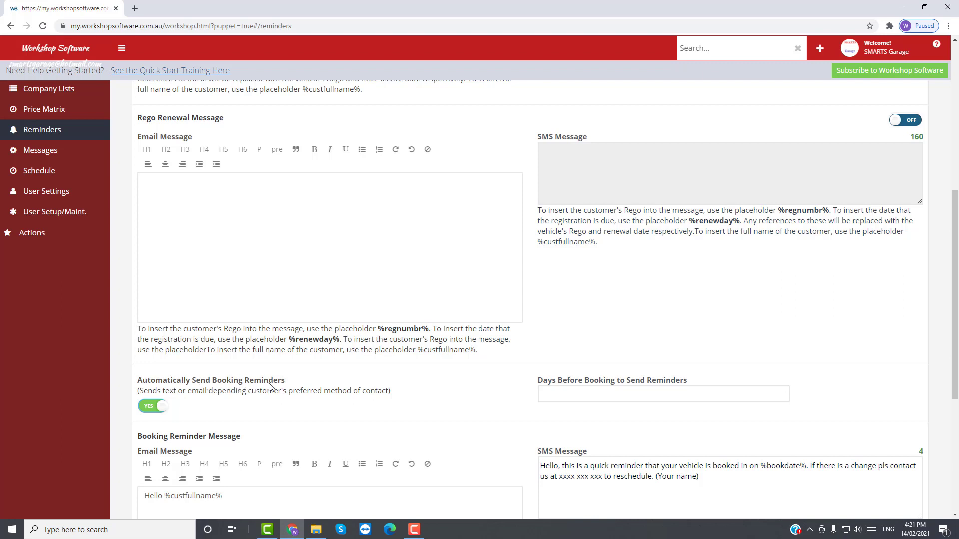
# Step: Set Days Before Booking to 2 and delete the blank lines after the email greeting
pyautogui.click(547, 393)
pyautogui.write('2')
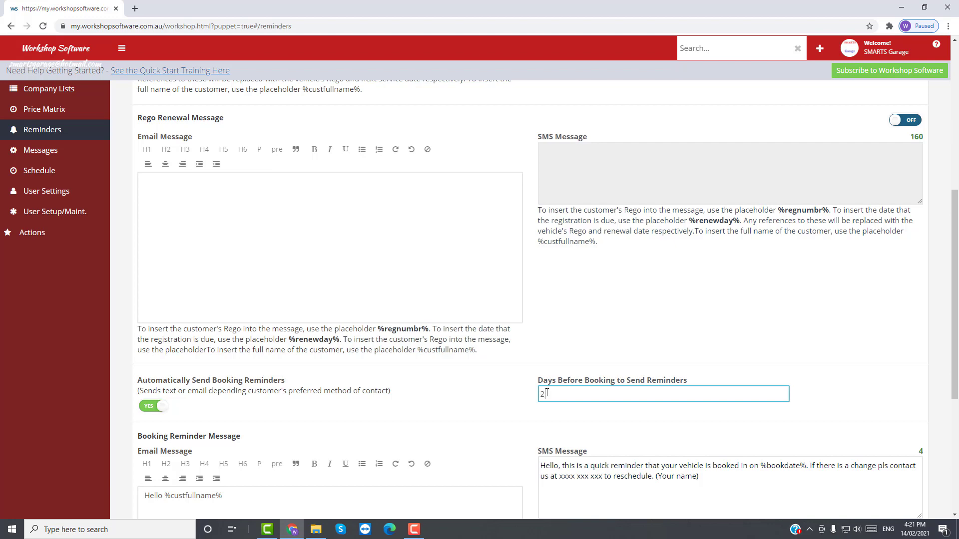
pyautogui.scroll(-5, 430, 426)
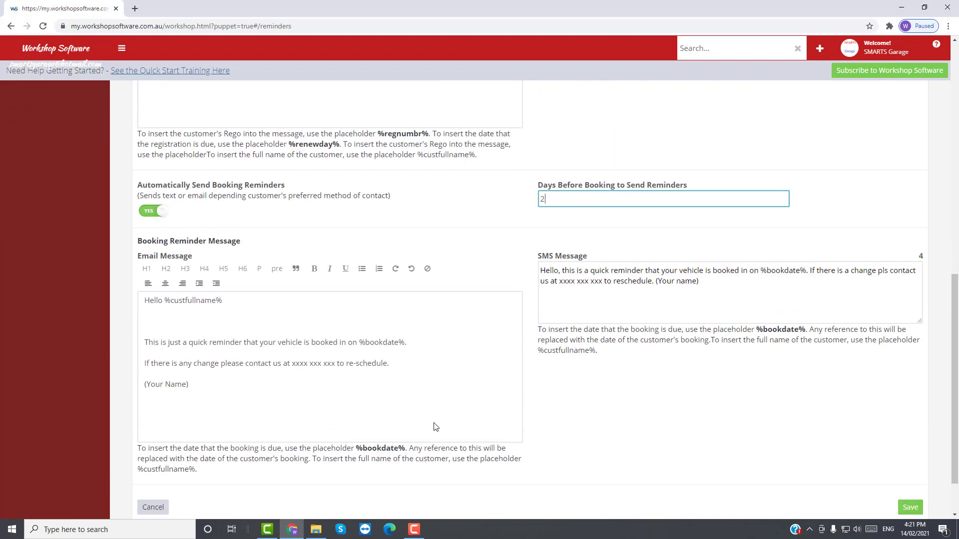
pyautogui.click(156, 267)
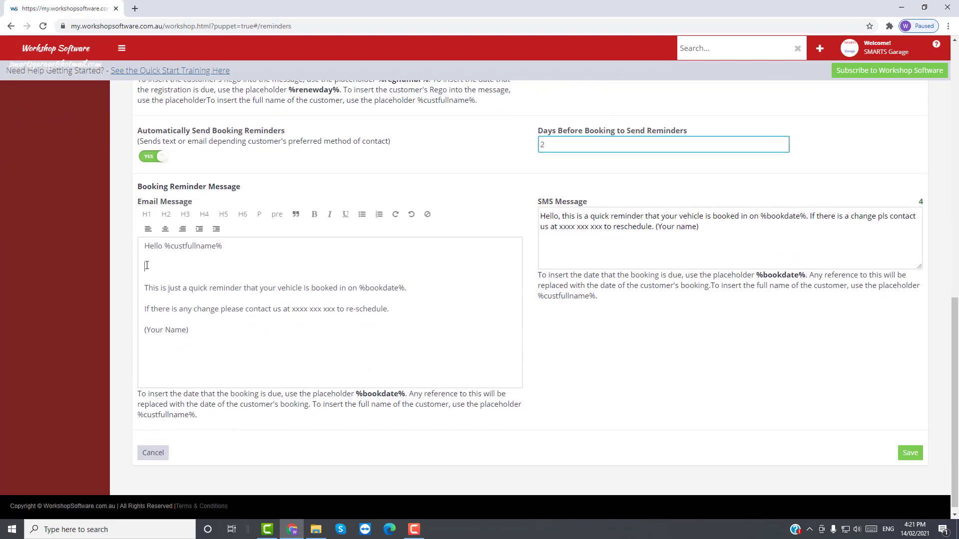
pyautogui.press('Delete')
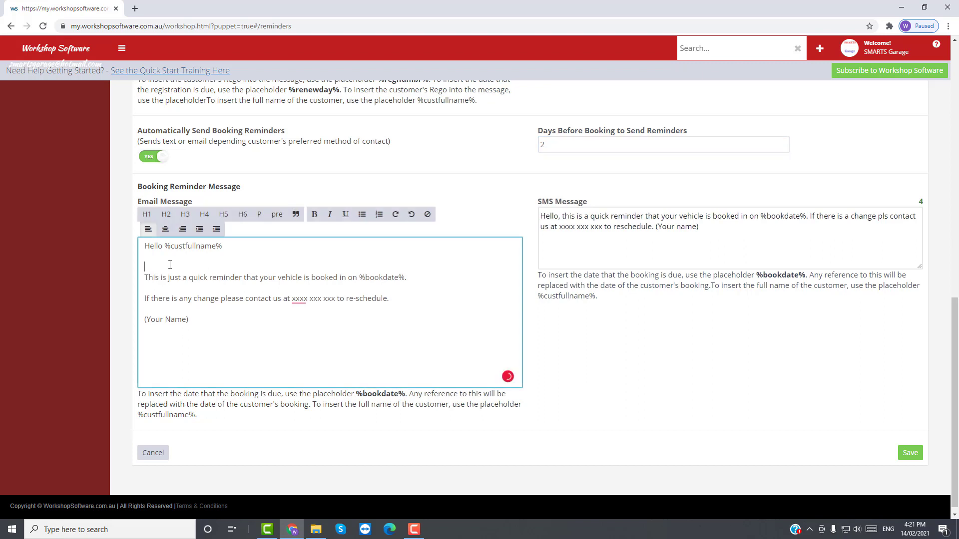
pyautogui.press('Delete')
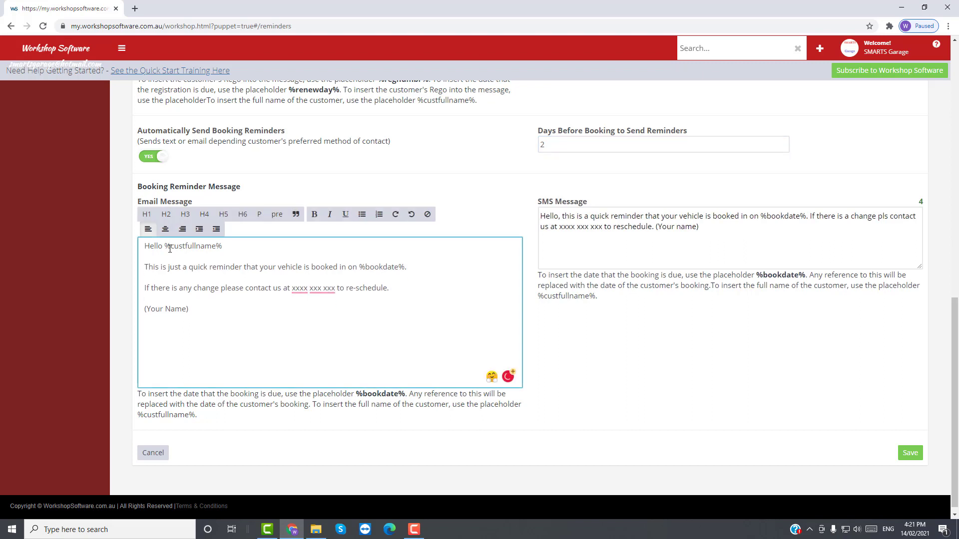
# Step: Make the %custfullname% and %bookdate% placeholders in the booking email bold
pyautogui.moveTo(164, 247); pyautogui.dragTo(223, 247)
pyautogui.click(314, 214)
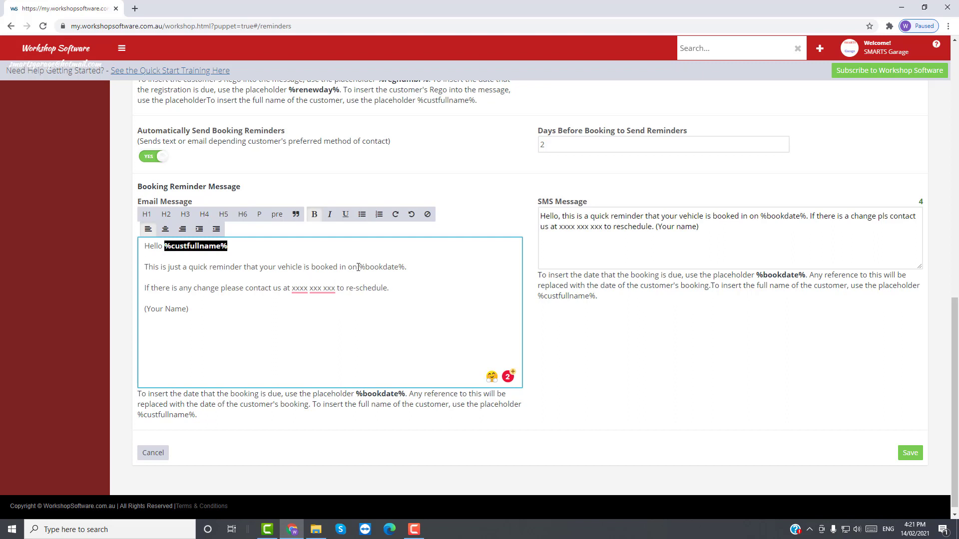
pyautogui.moveTo(359, 267); pyautogui.dragTo(405, 267)
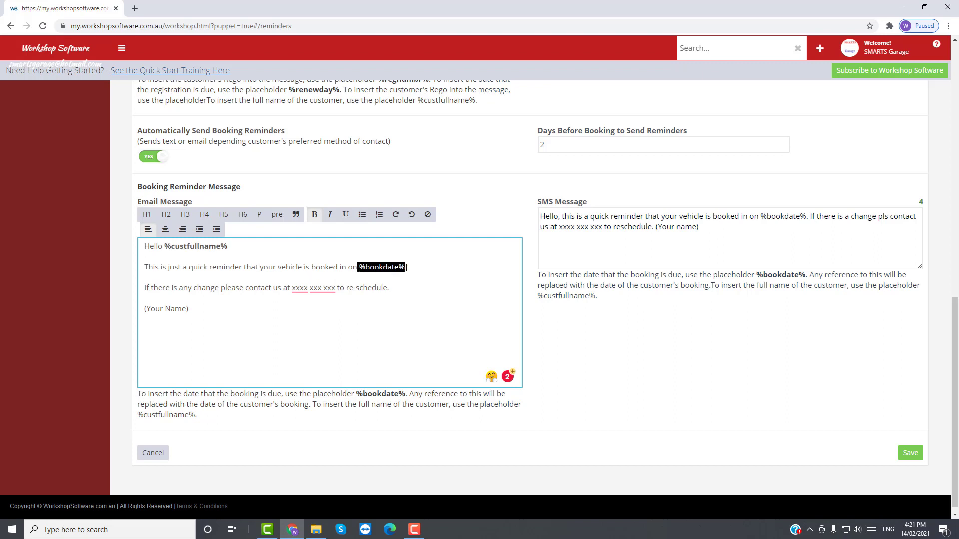
pyautogui.click(314, 214)
# Step: Replace the xxxx xxx xxx placeholder with the garage's phone number and bold it
pyautogui.moveTo(294, 290); pyautogui.dragTo(337, 288)
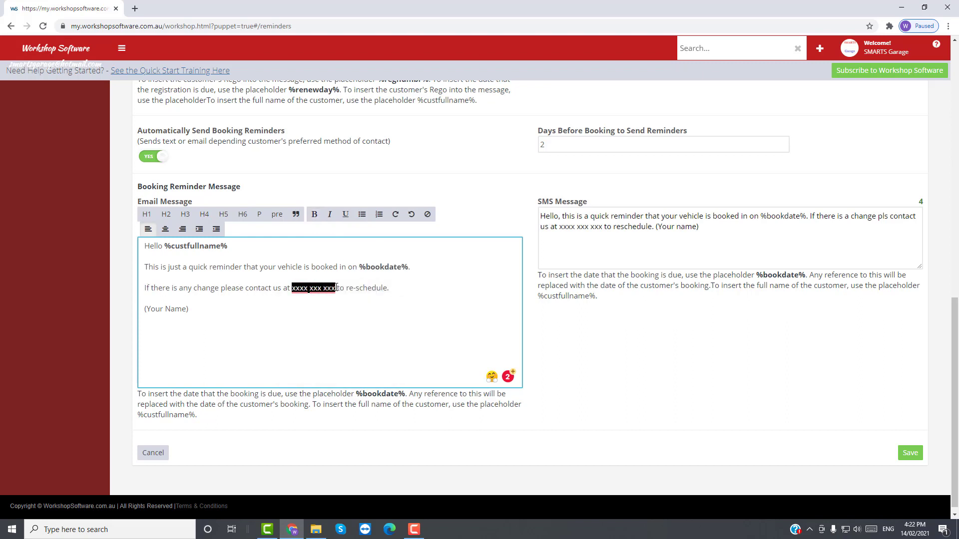
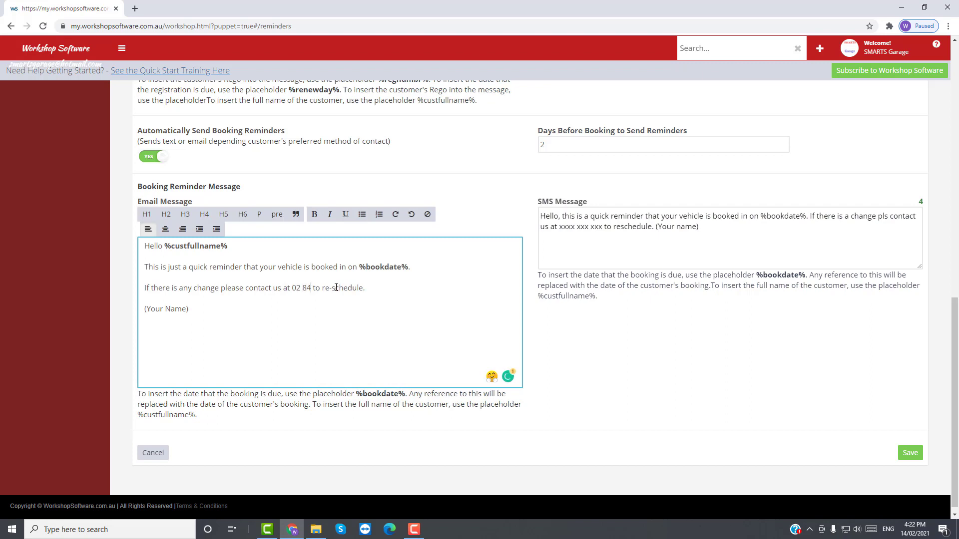
pyautogui.moveTo(296, 289); pyautogui.dragTo(338, 285)
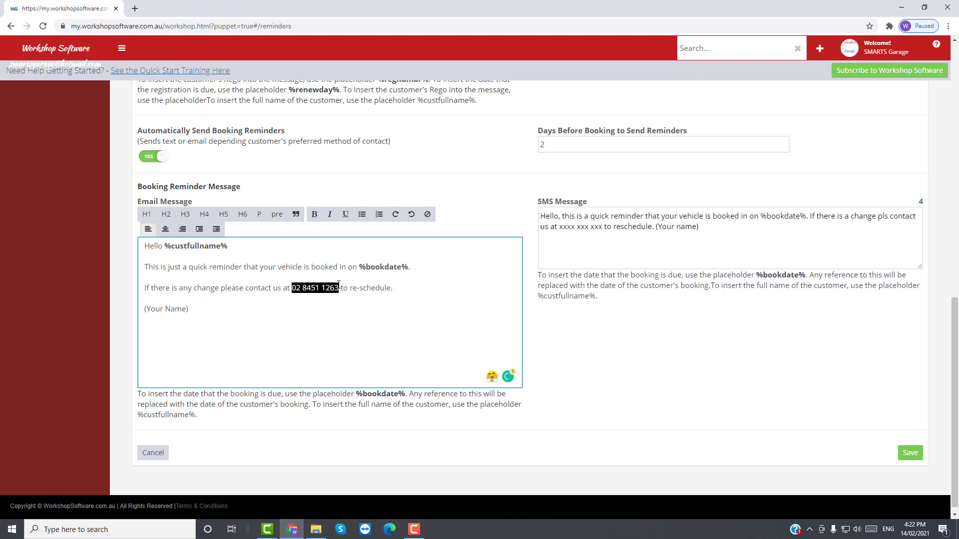
pyautogui.click(314, 214)
pyautogui.scroll(10, 214, 312)
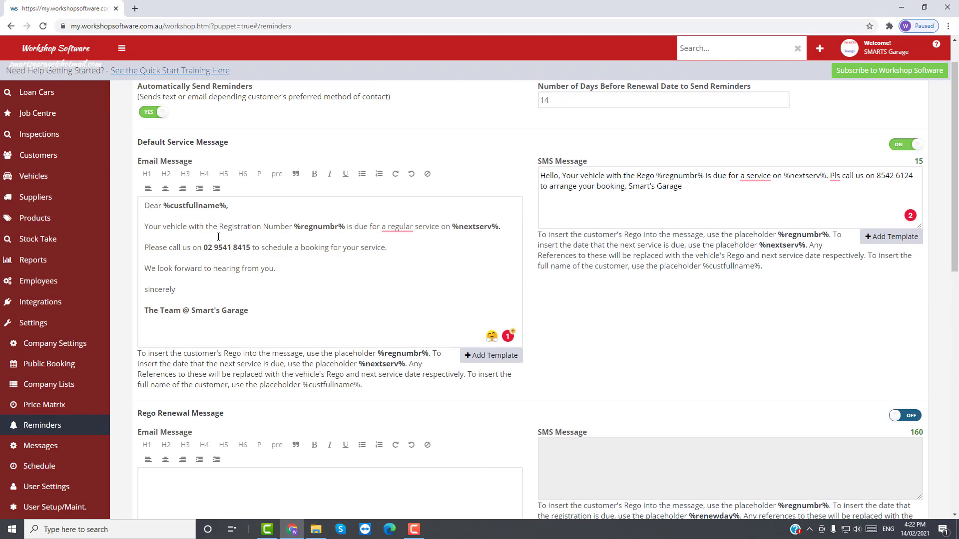
# Step: Copy the three closing lines from the Default Service reminder email
pyautogui.moveTo(145, 295); pyautogui.dragTo(252, 315)
pyautogui.moveTo(143, 273); pyautogui.dragTo(228, 321)
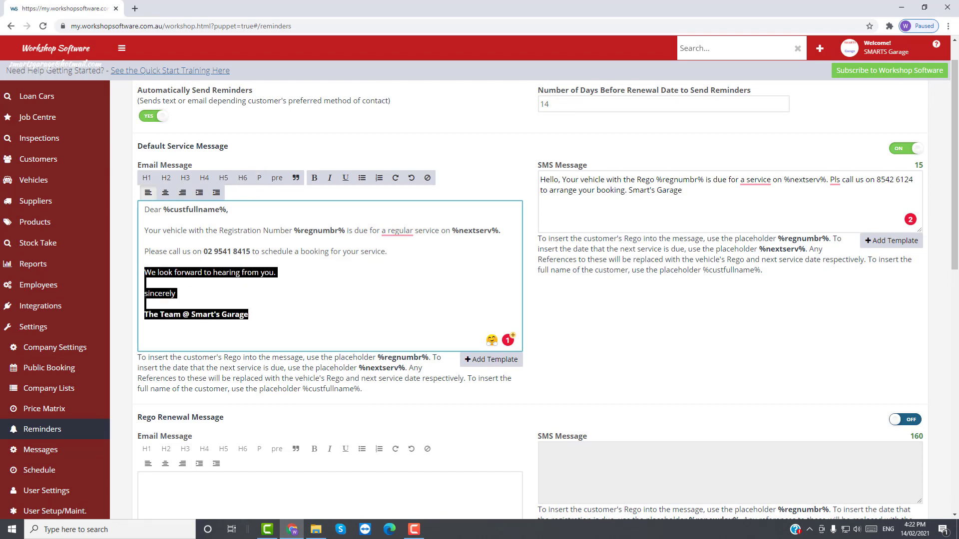
pyautogui.rightClick(229, 315)
pyautogui.click(256, 353)
pyautogui.scroll(-3, 257, 395)
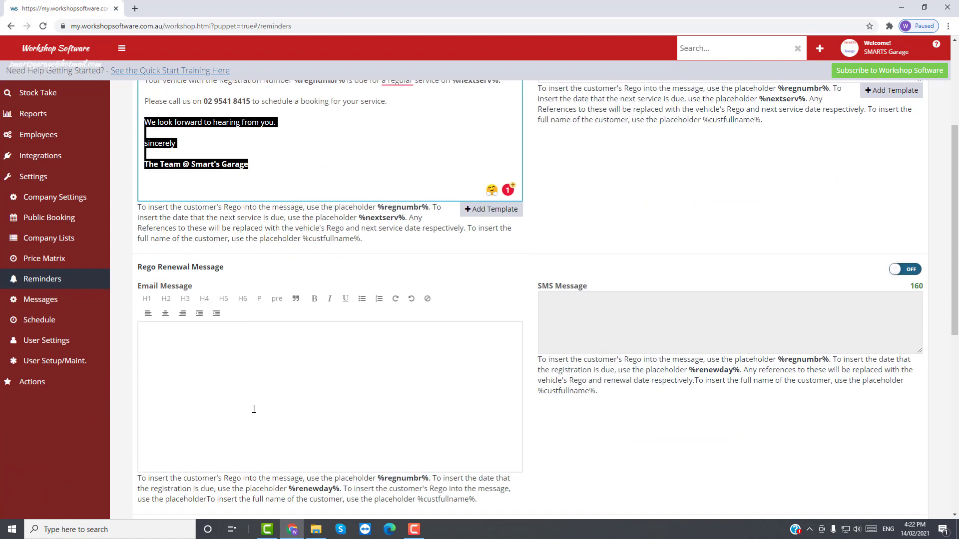
pyautogui.scroll(-8, 253, 409)
# Step: Paste the closing over the booking email's (Your Name) line and bold 'The Team @ Smart's Garage'
pyautogui.click(153, 308)
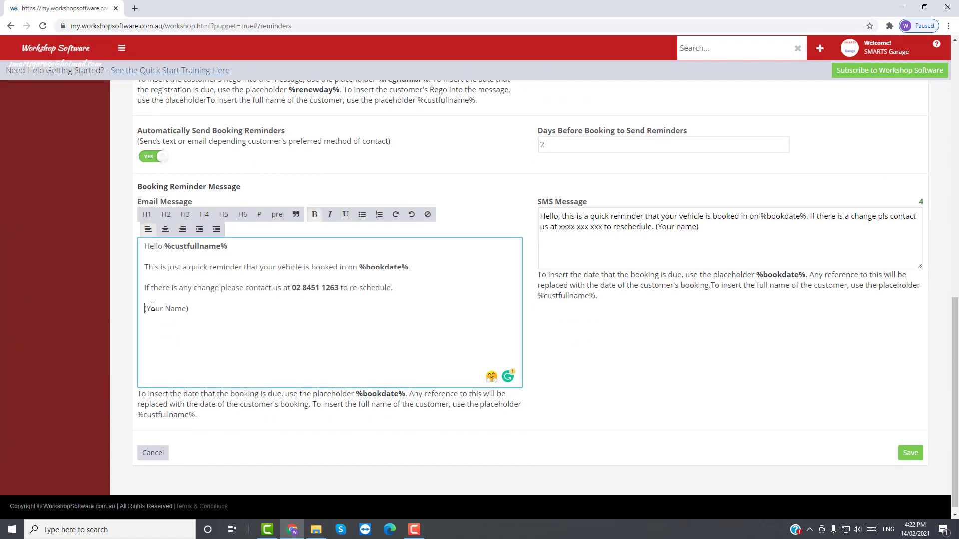
pyautogui.tripleClick(153, 309)
pyautogui.rightClick(181, 308)
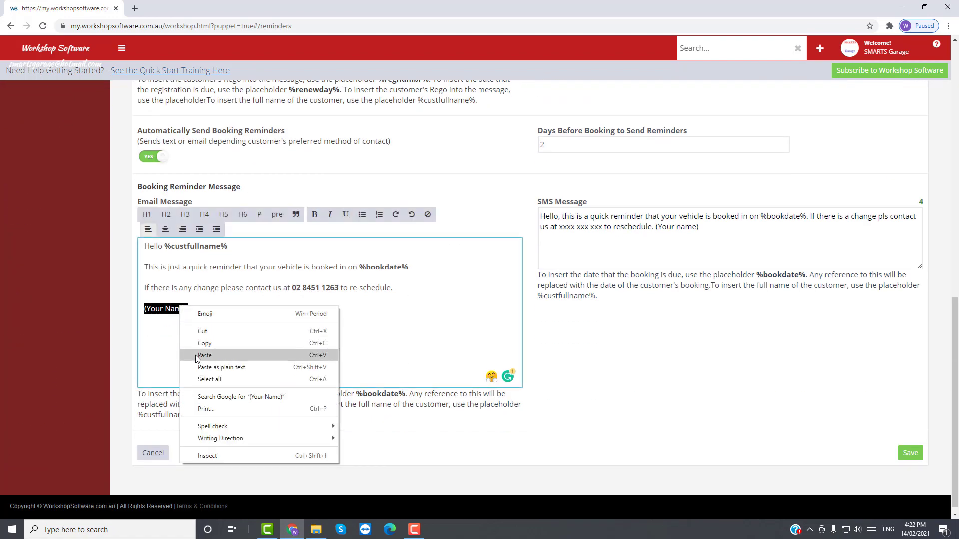
pyautogui.click(205, 356)
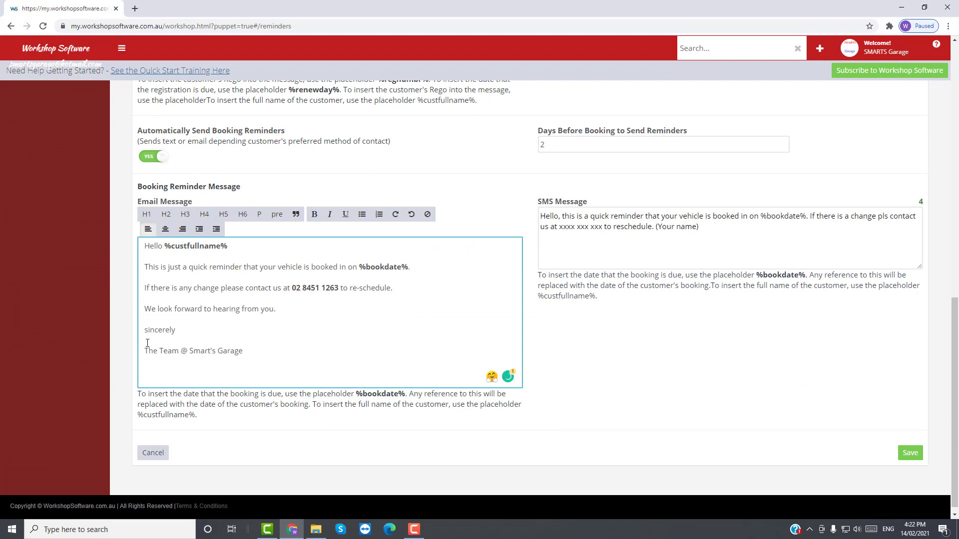
pyautogui.moveTo(144, 351); pyautogui.dragTo(261, 351)
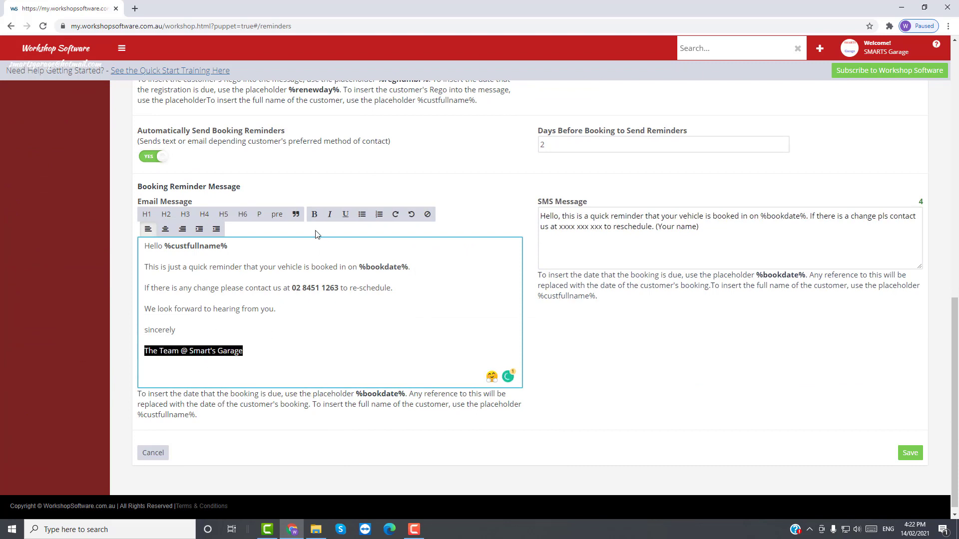
pyautogui.click(314, 214)
pyautogui.click(284, 359)
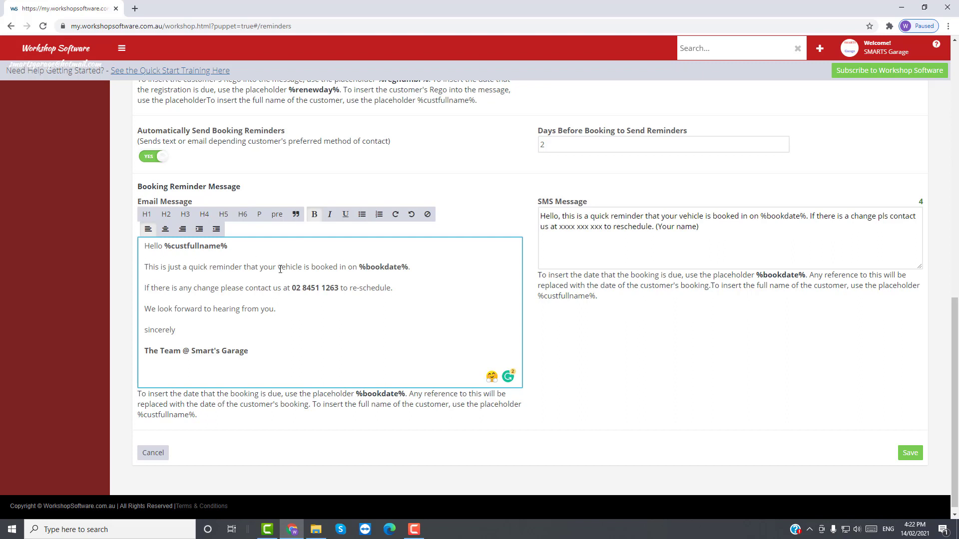
pyautogui.moveTo(349, 288); pyautogui.dragTo(392, 289)
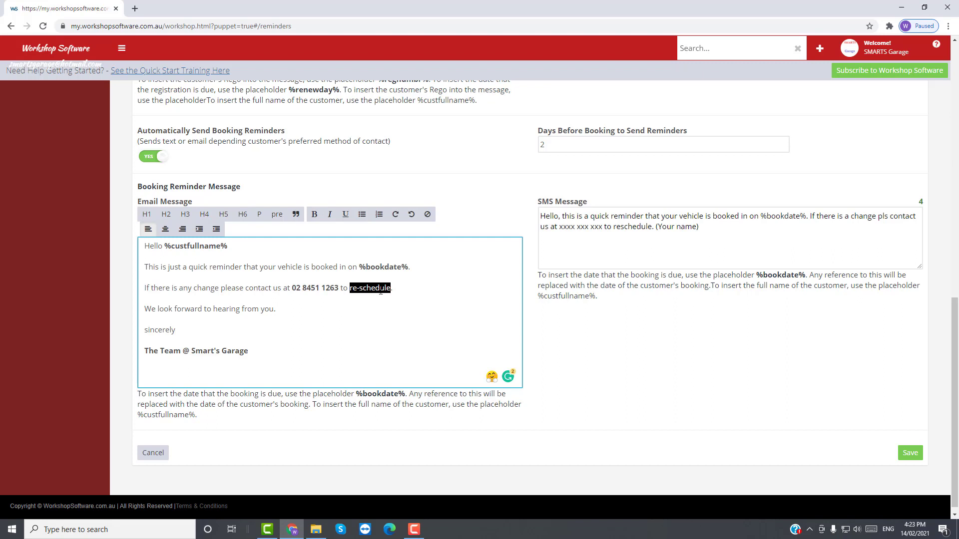
pyautogui.click(404, 290)
# Step: Copy the garage's phone number from the booking email into the SMS's xxxx xxx xxx placeholder
pyautogui.scroll(2, 570, 212)
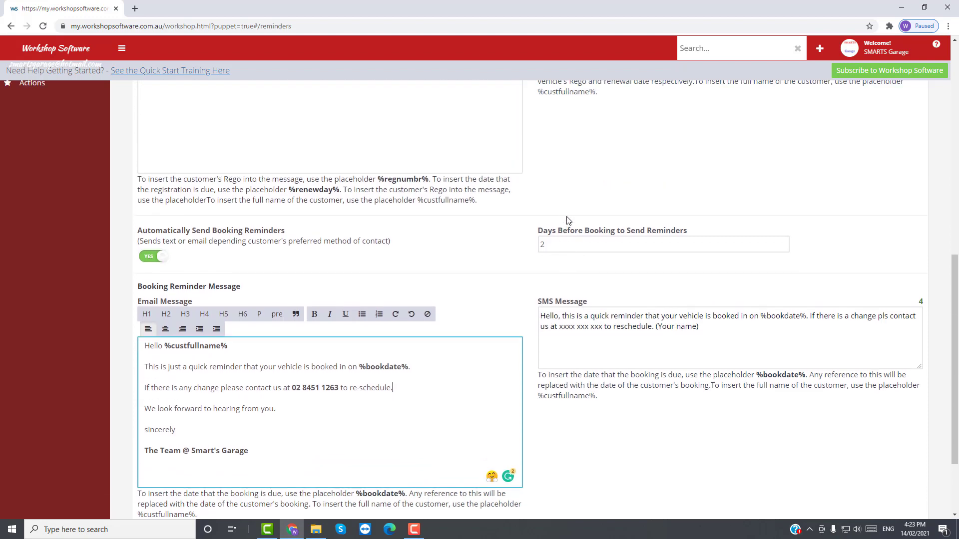
pyautogui.scroll(10, 567, 215)
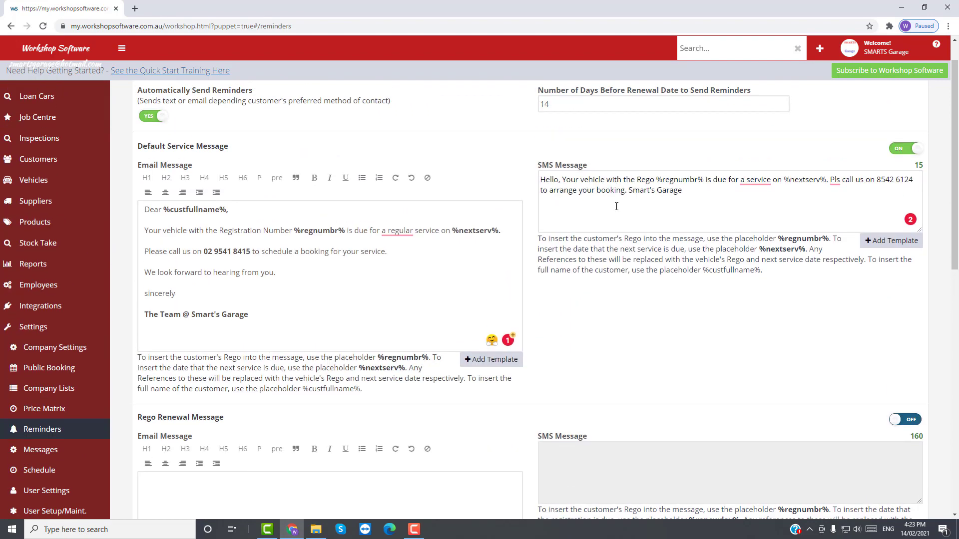
pyautogui.scroll(-8, 616, 206)
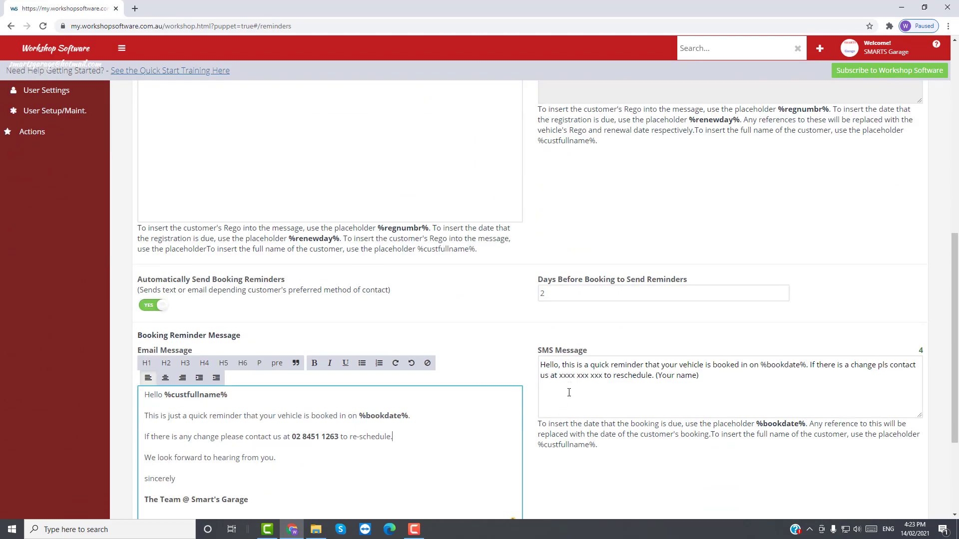
pyautogui.scroll(-3, 569, 393)
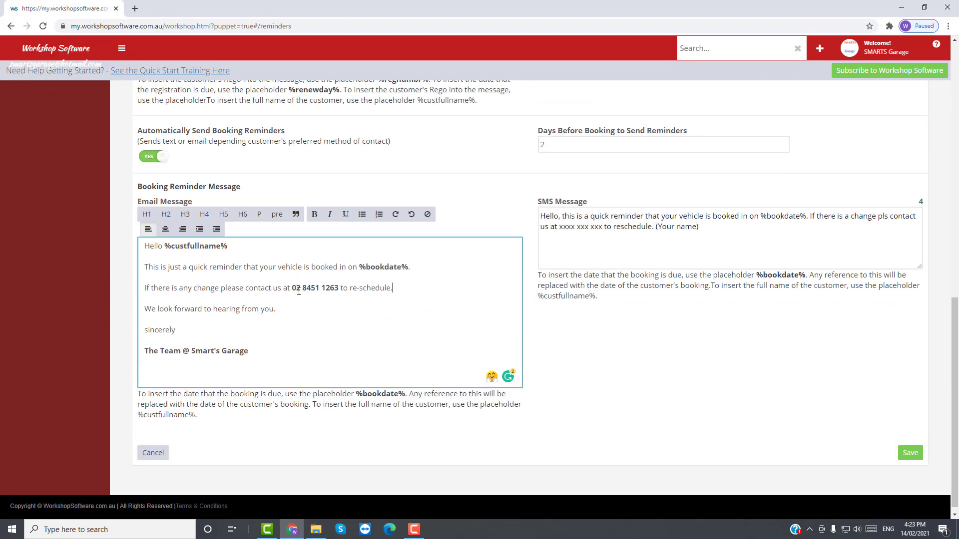
pyautogui.moveTo(292, 288); pyautogui.dragTo(338, 288)
pyautogui.rightClick(330, 289)
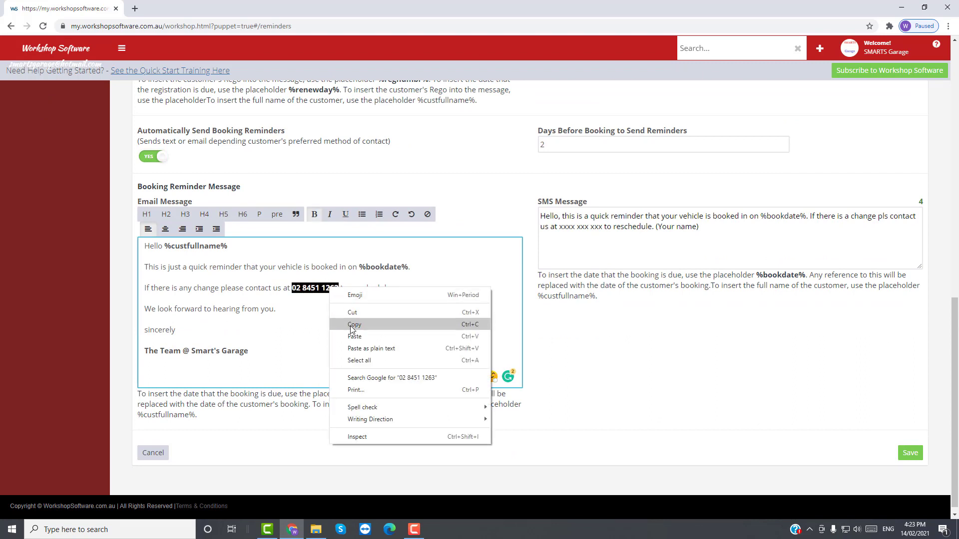
pyautogui.click(352, 326)
pyautogui.moveTo(559, 227); pyautogui.dragTo(602, 232)
pyautogui.rightClick(595, 227)
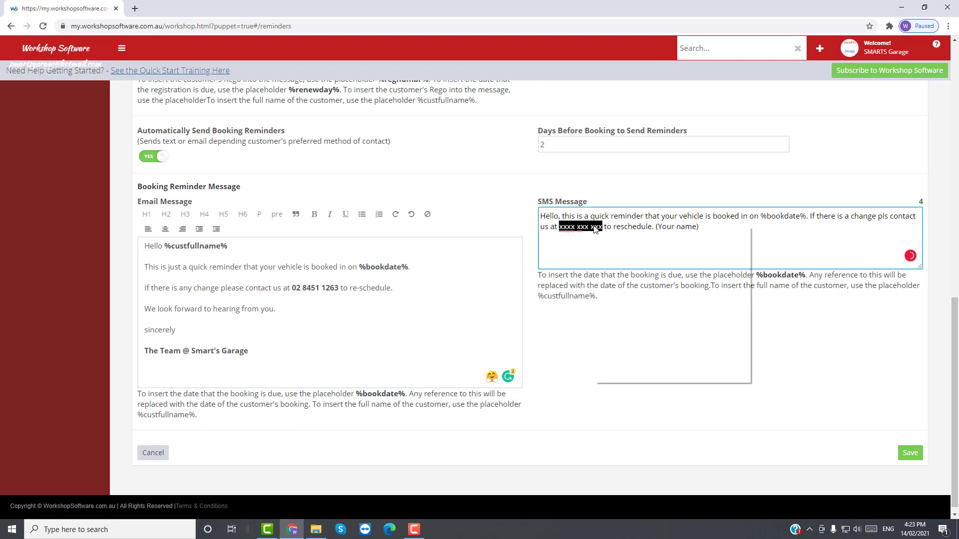
pyautogui.click(618, 275)
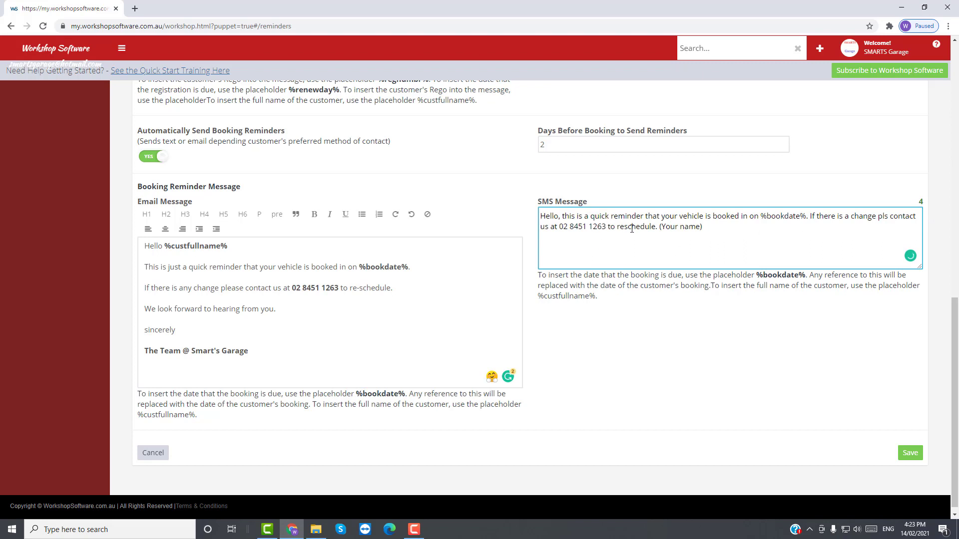
# Step: Replace the SMS's (Your name) sign-off with 'Smarts Garage', correcting the typo
pyautogui.moveTo(660, 226); pyautogui.dragTo(704, 231)
pyautogui.write('Smarts Grage')
pyautogui.click(693, 227)
pyautogui.write('a')
pyautogui.moveTo(560, 227); pyautogui.dragTo(569, 229)
# Step: Save the Reminders page and confirm the Reminders Saved banner appears
pyautogui.click(906, 455)
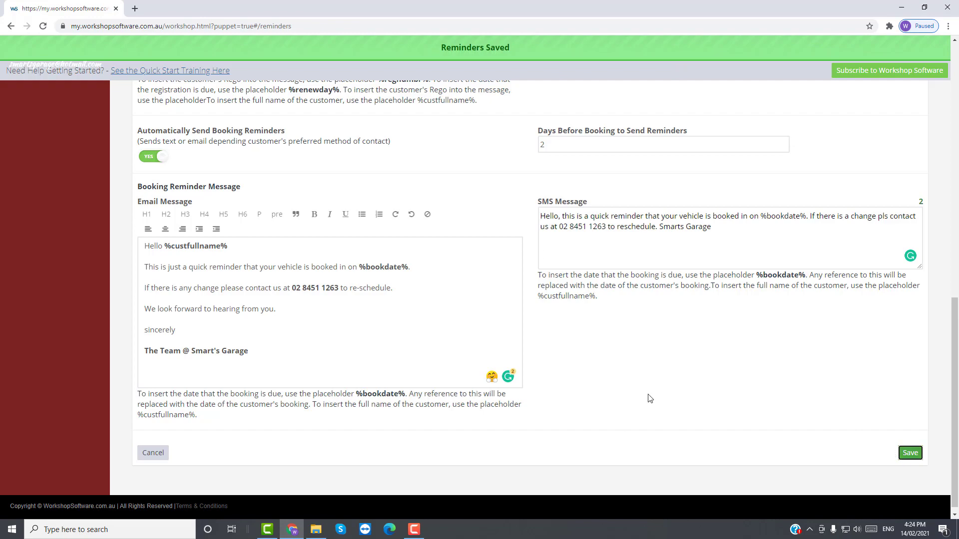
pyautogui.scroll(3, 619, 397)
pyautogui.scroll(9, 620, 397)
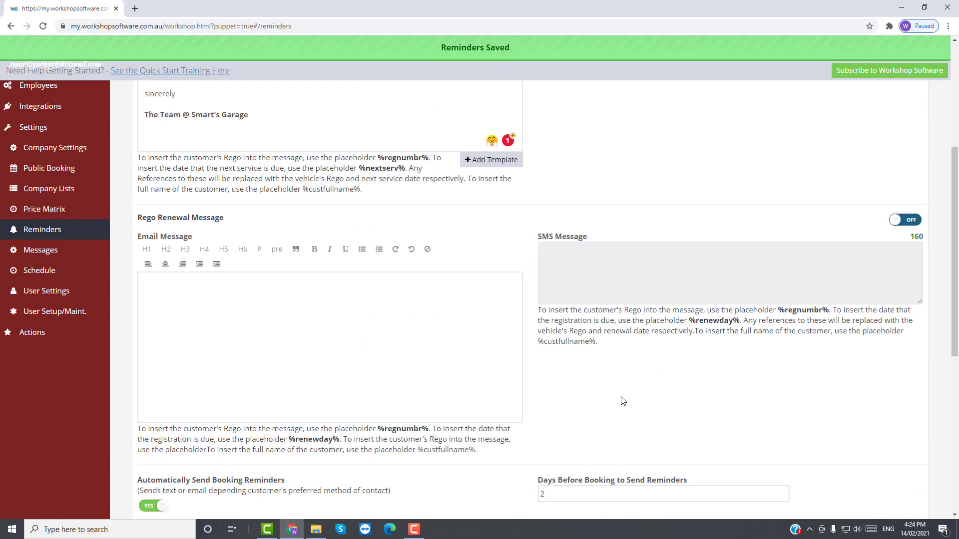
pyautogui.scroll(1, 622, 390)
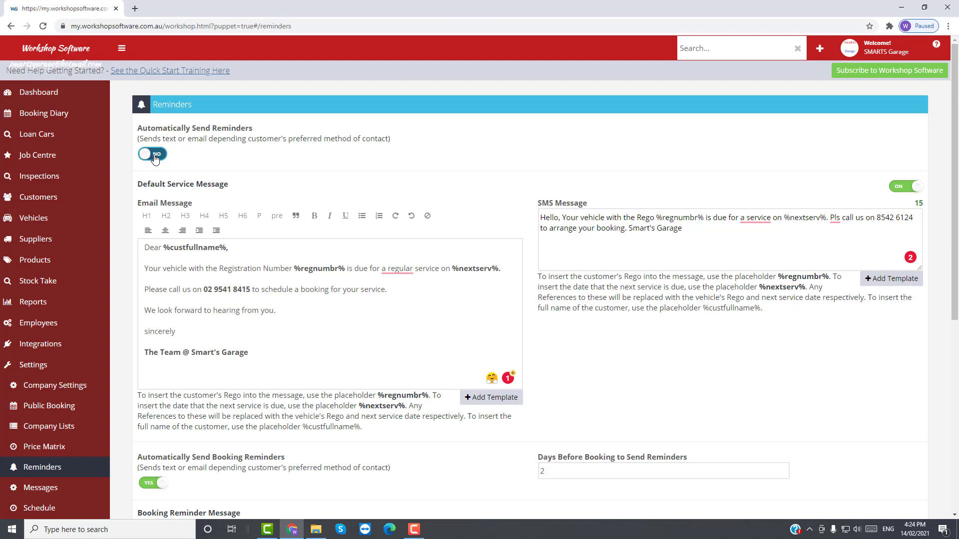
# Step: Save the reminder settings again with automatic service reminders off
pyautogui.scroll(-7, 853, 450)
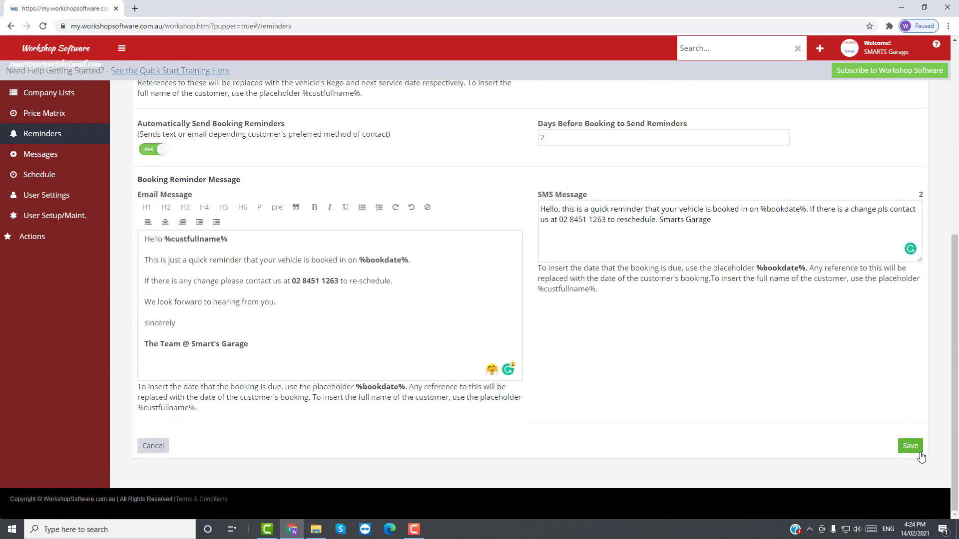
pyautogui.click(917, 450)
pyautogui.scroll(7, 330, 355)
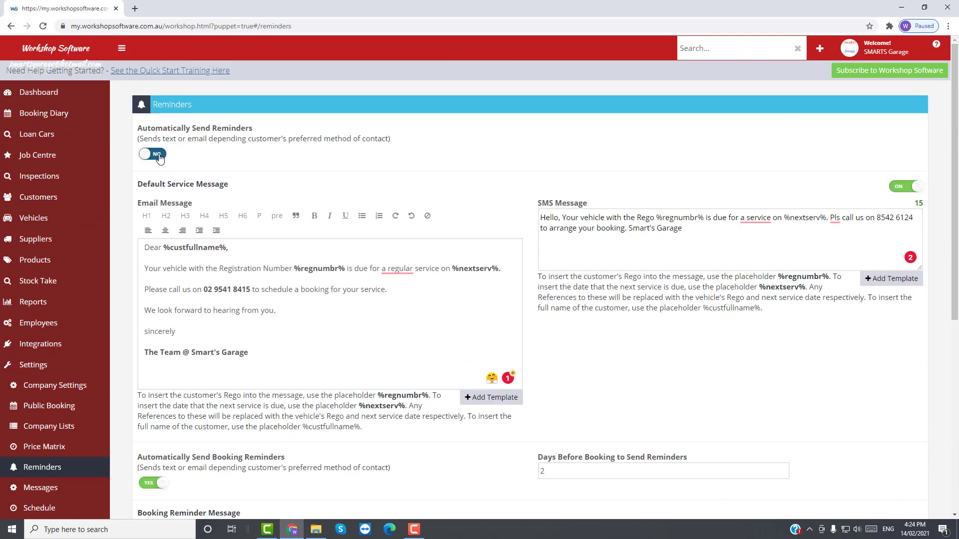